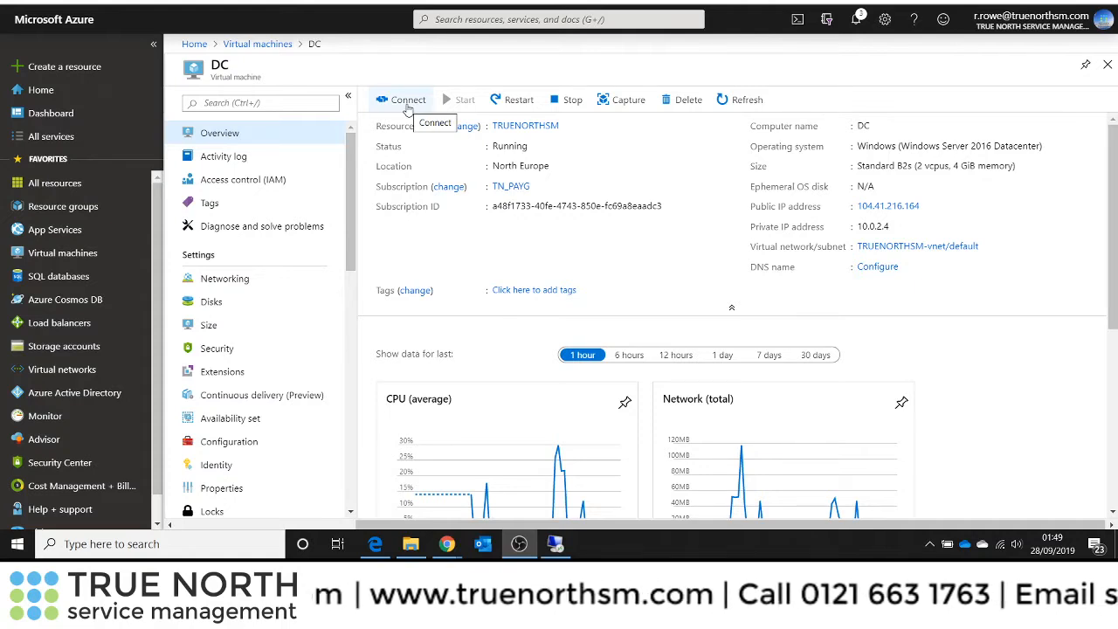
# - Download the RDP file for the DC virtual machine's public IP address and try to connect with it
pyautogui.click(407, 103)
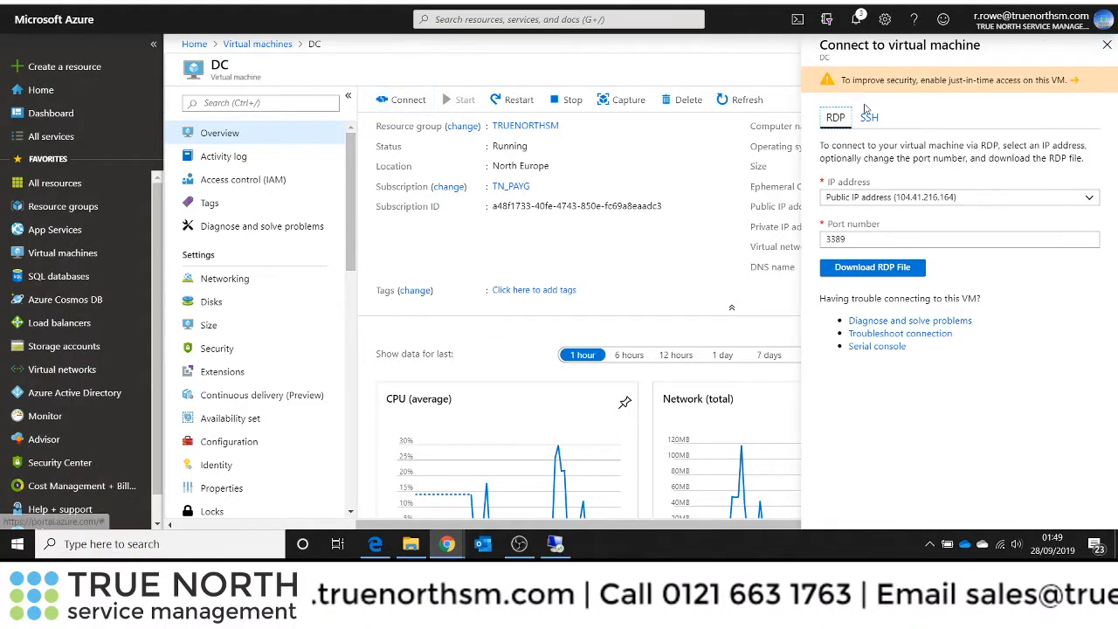
pyautogui.click(856, 269)
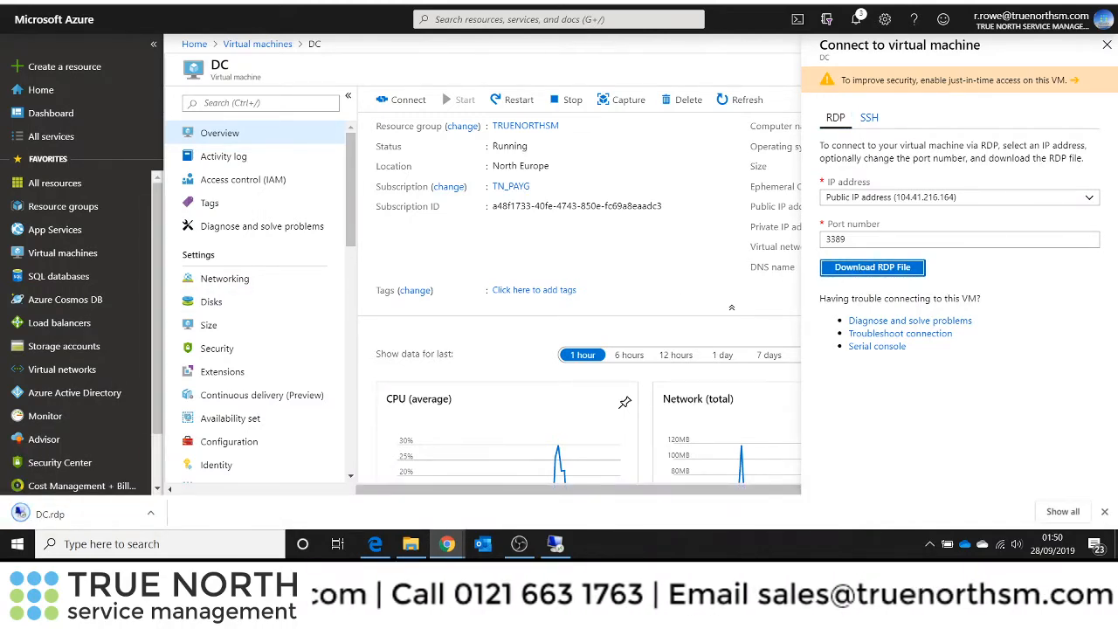
pyautogui.click(83, 513)
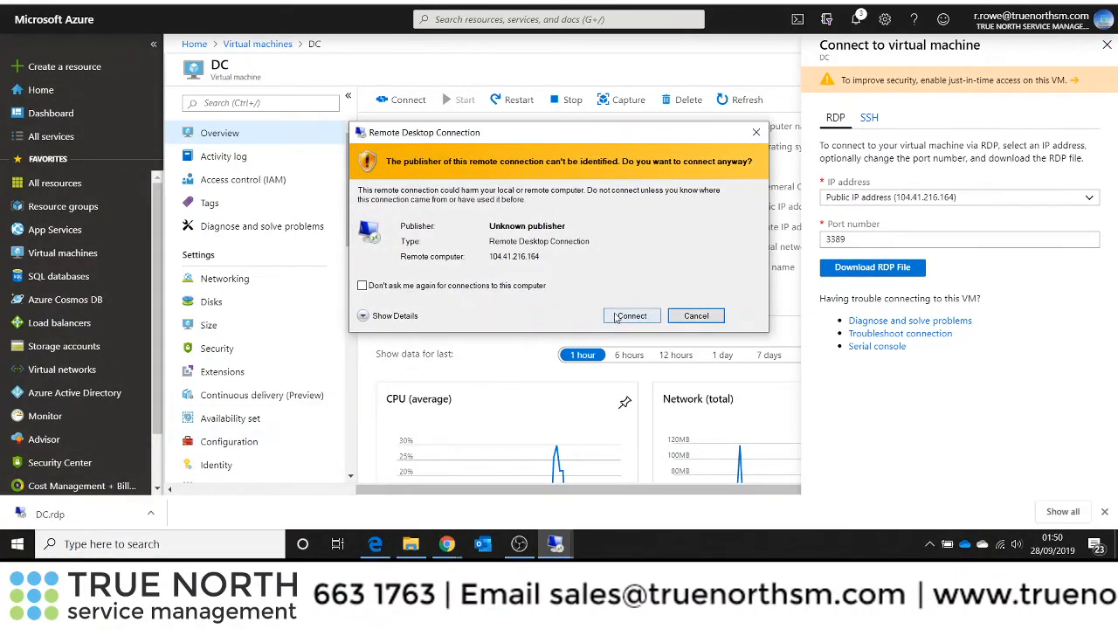
pyautogui.click(622, 320)
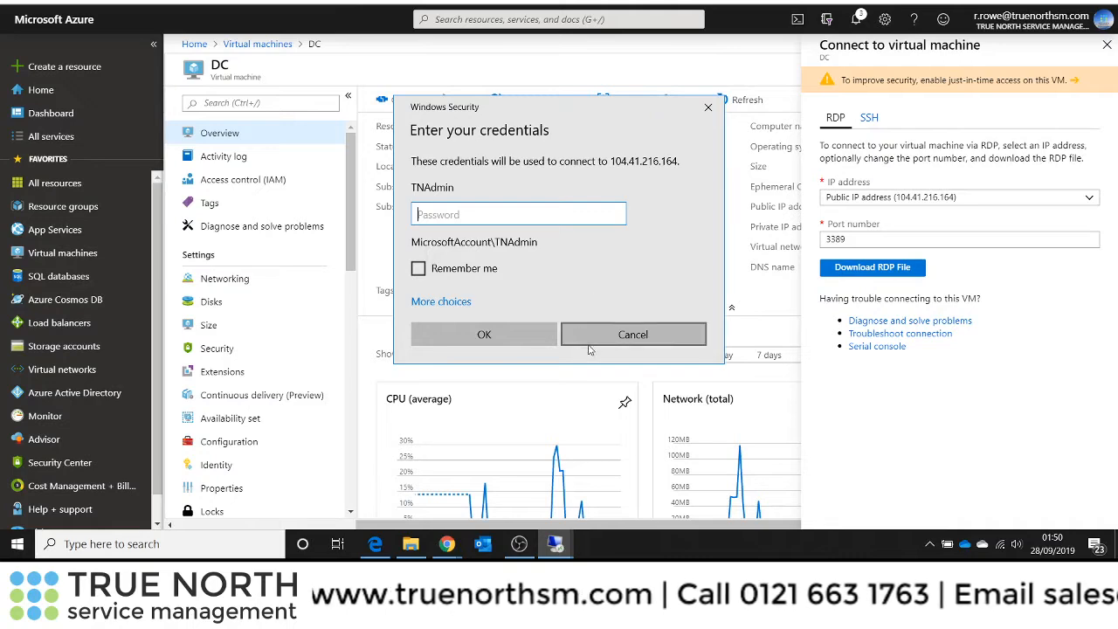
pyautogui.click(633, 337)
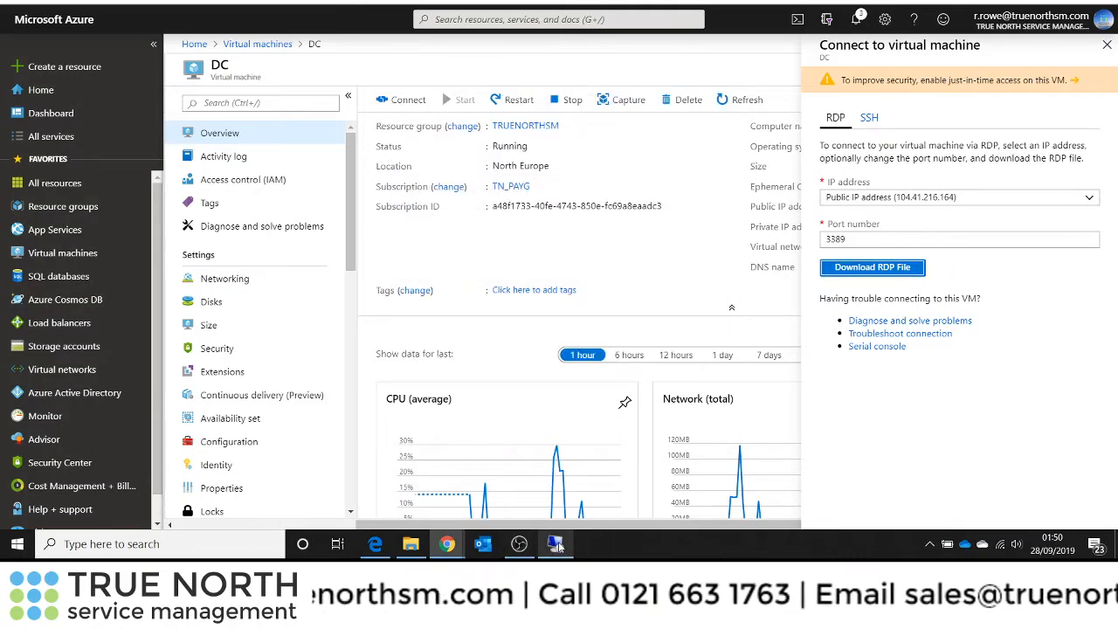
# - Switch to the open Remote Desktop session and allow the server to be discoverable on its network
pyautogui.click(556, 543)
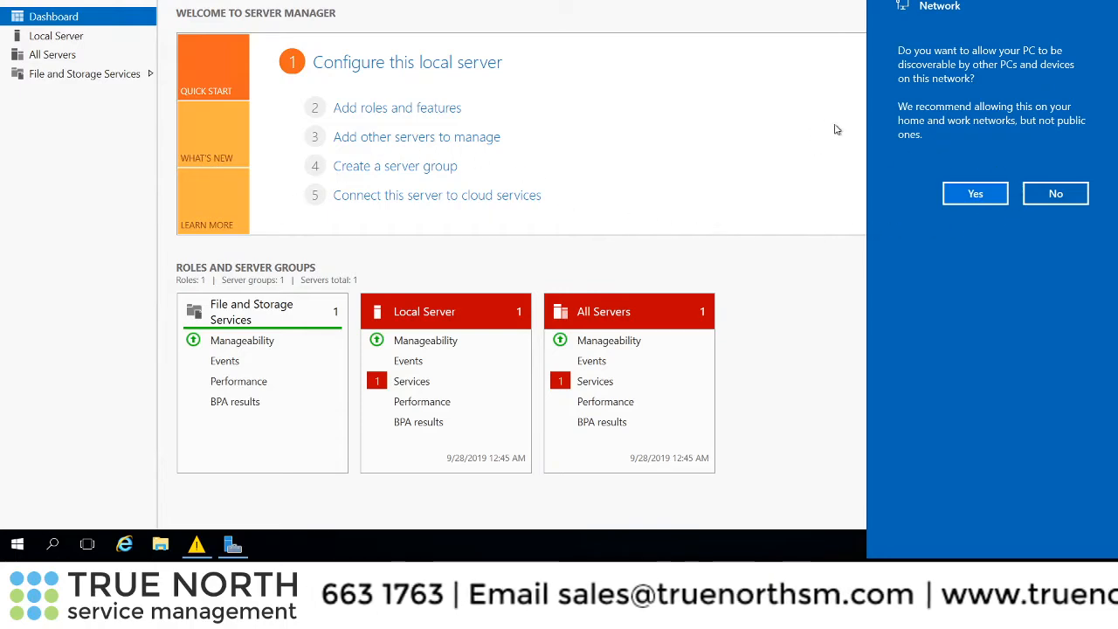
pyautogui.click(975, 193)
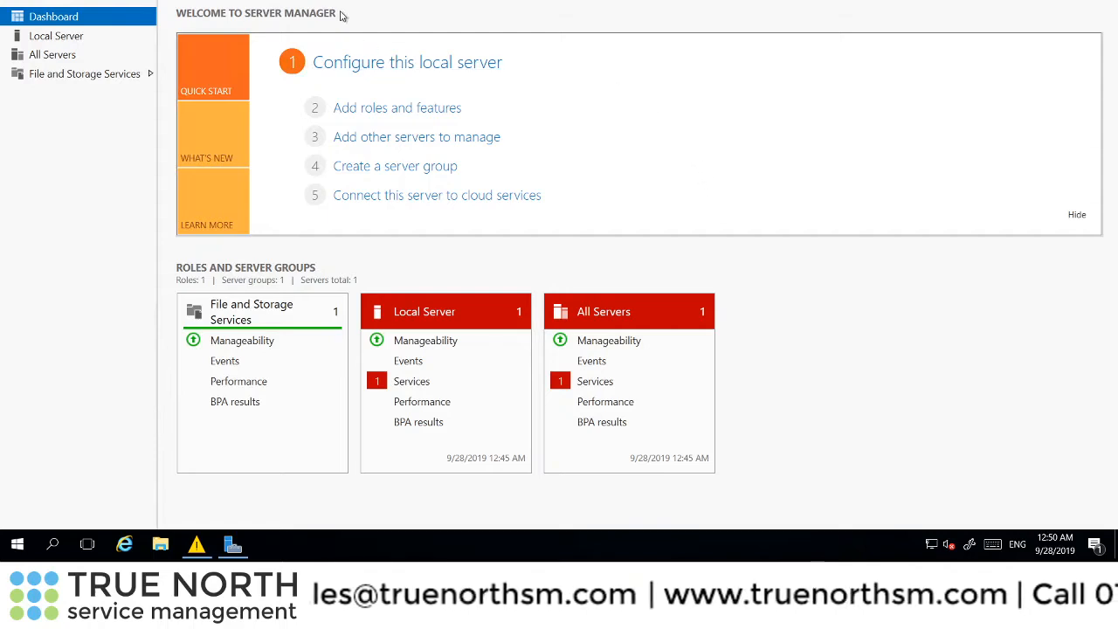
# - Turn off Internet Explorer Enhanced Security Configuration on the local server for both Administrators and Users
pyautogui.click(375, 63)
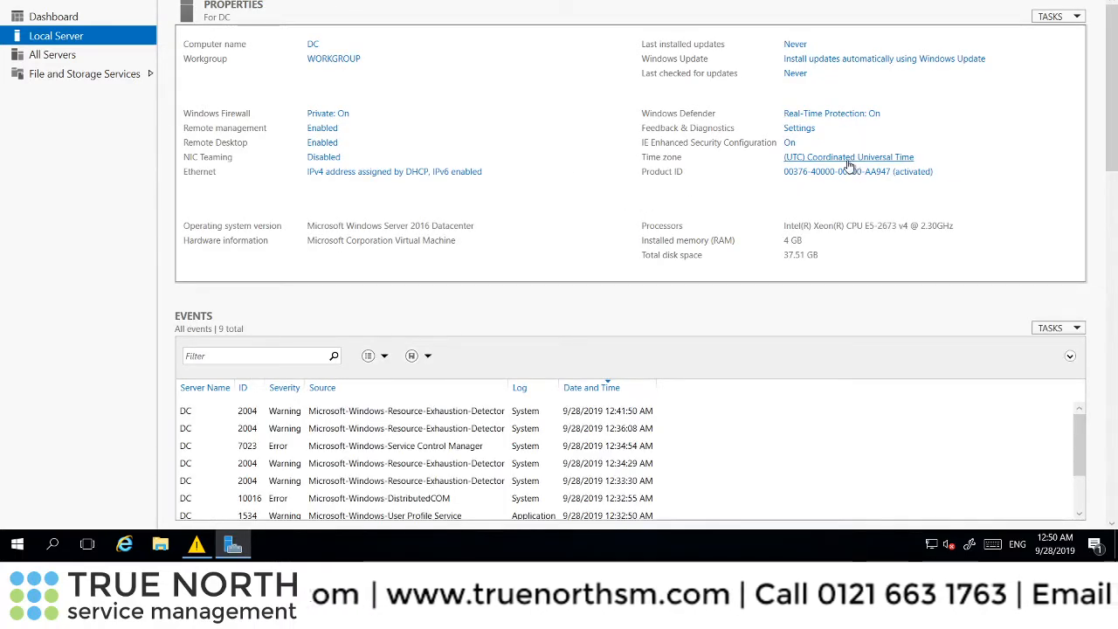
pyautogui.click(789, 144)
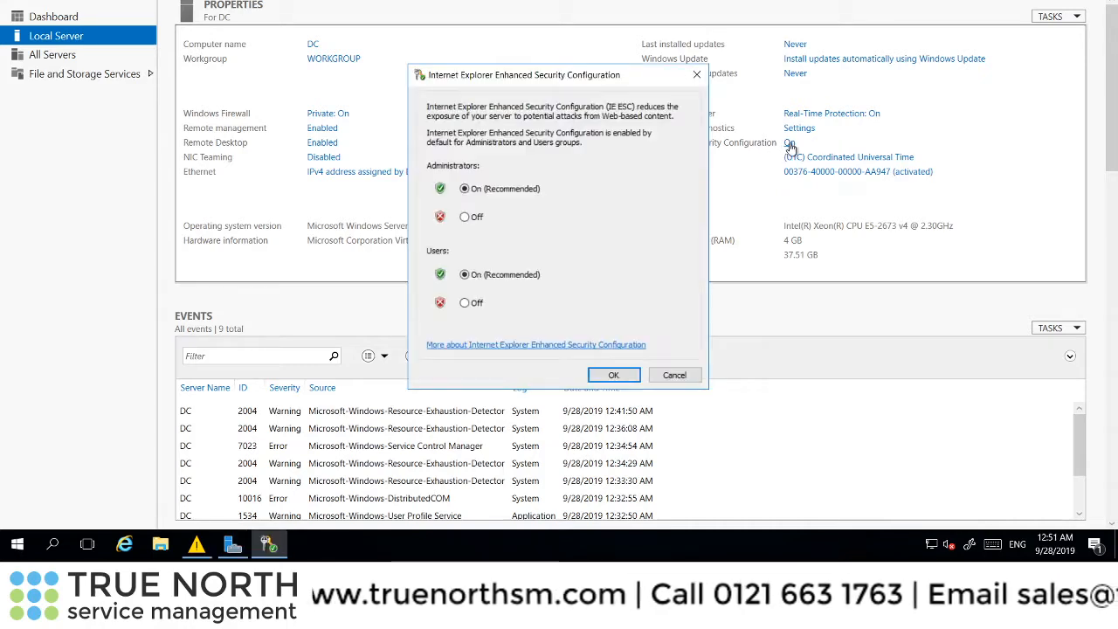
pyautogui.click(464, 218)
pyautogui.click(465, 304)
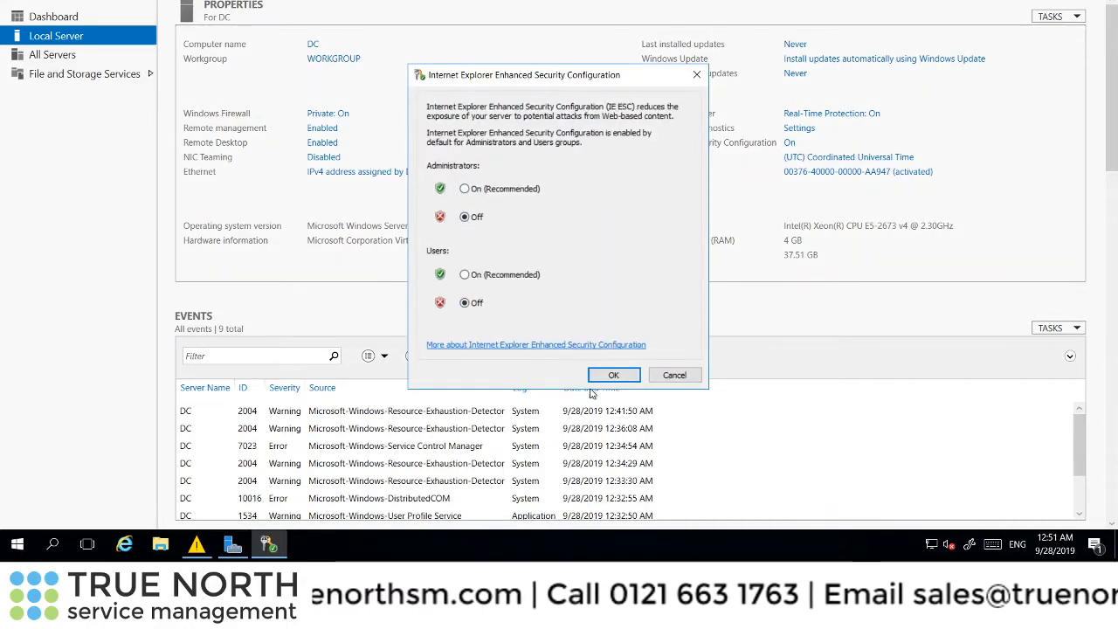
pyautogui.click(617, 375)
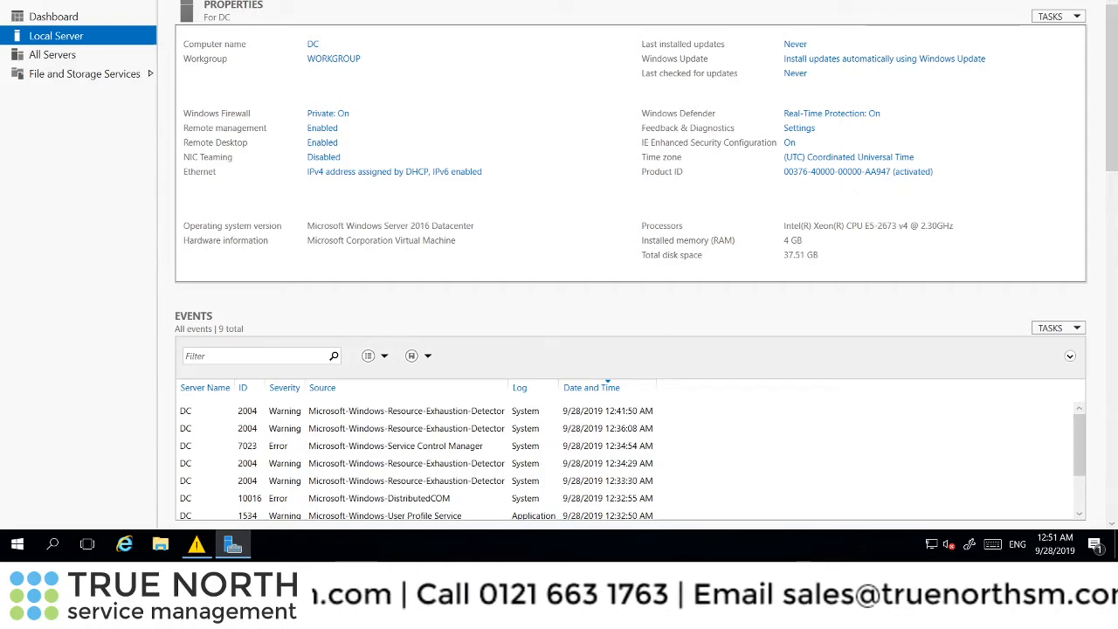
# - Start adding roles and features with a role-based or feature-based installation, choosing DC from the server pool
pyautogui.click(1007, 0)
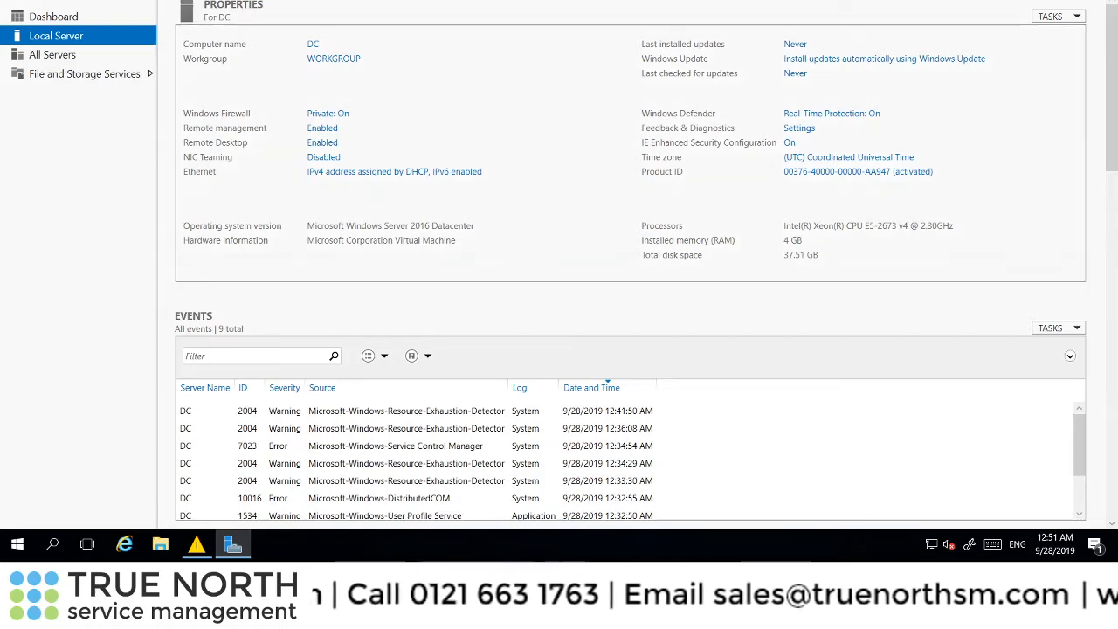
pyautogui.moveTo(965, 1)
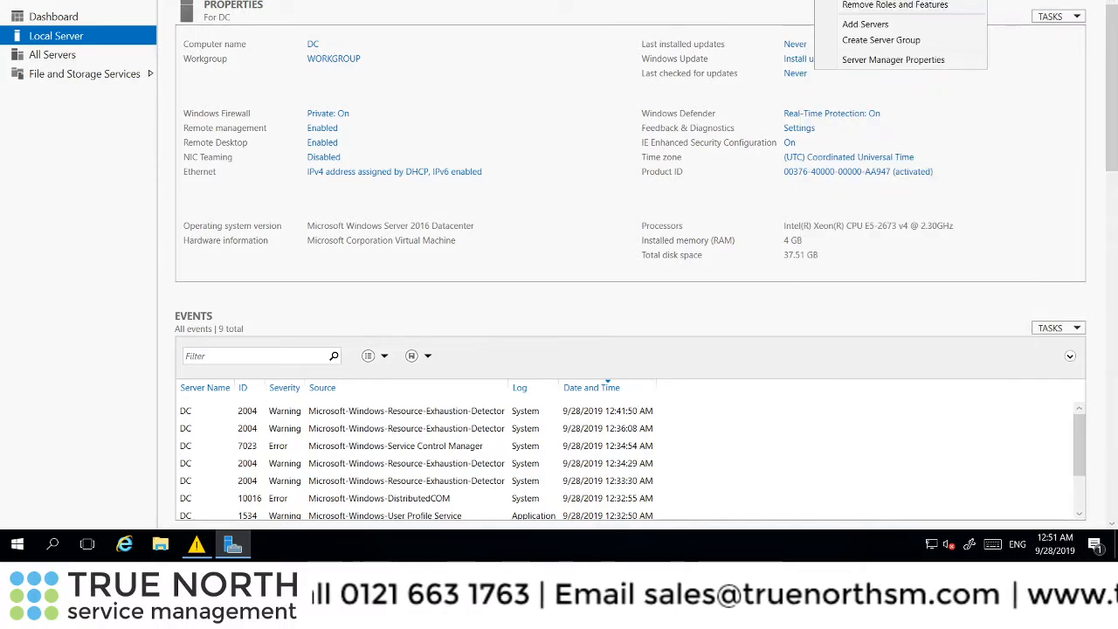
pyautogui.click(887, 0)
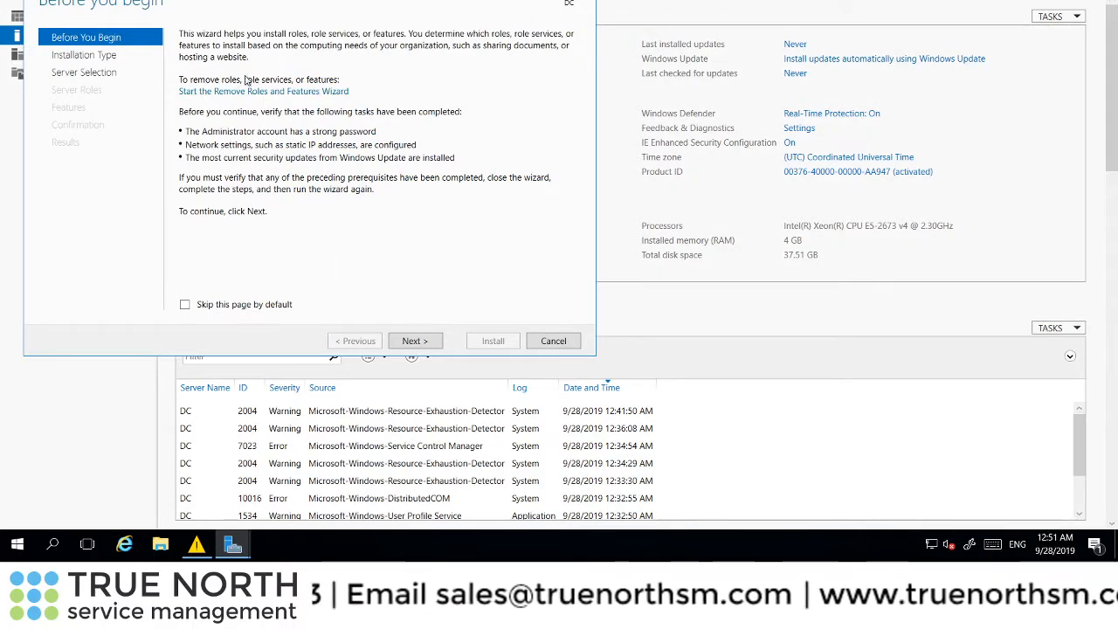
pyautogui.click(430, 344)
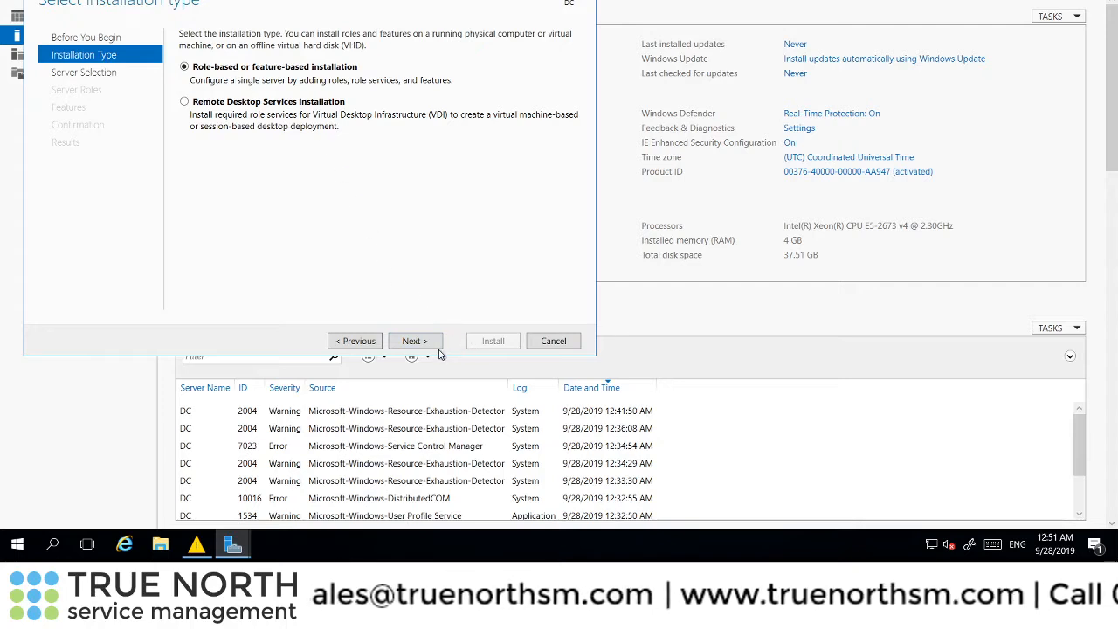
pyautogui.click(430, 344)
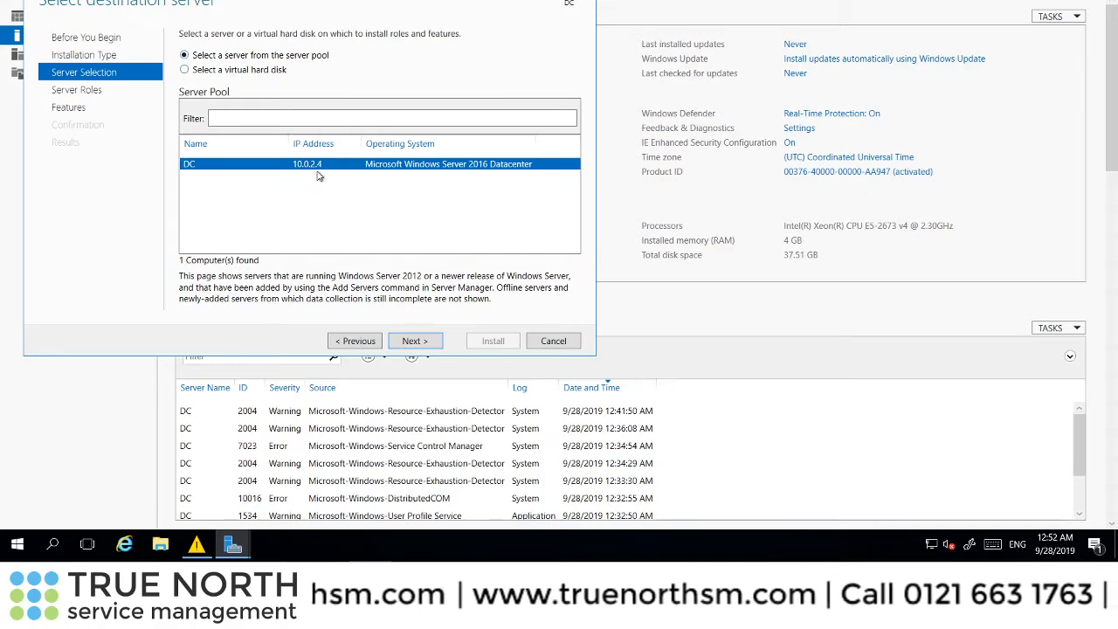
pyautogui.click(413, 341)
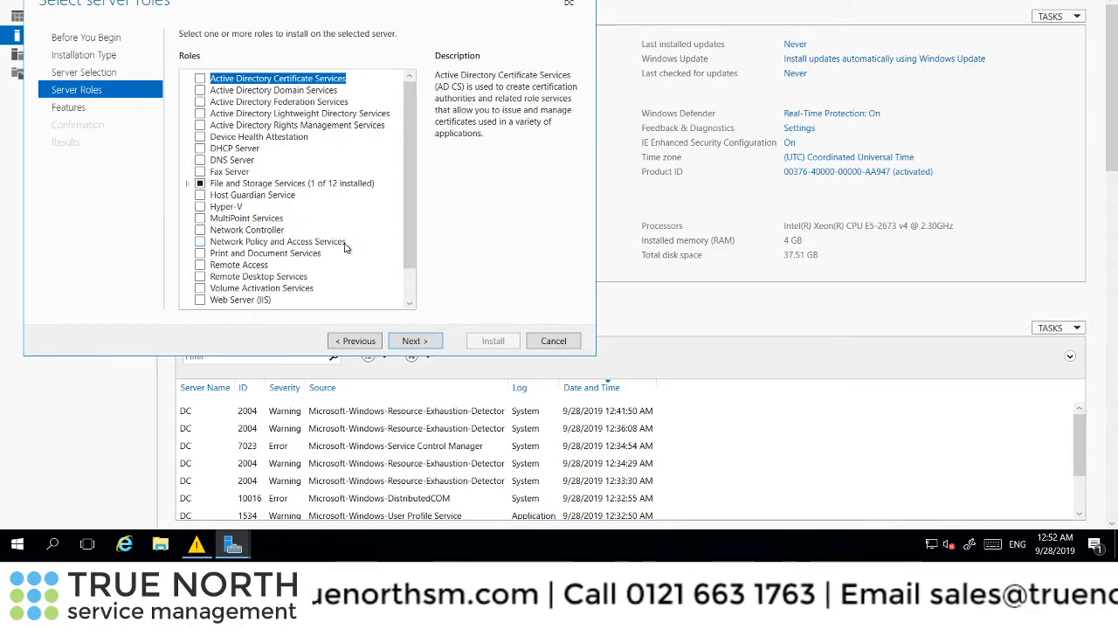
# - Install the Active Directory Domain Services role with its required features and management tools, keeping the default feature selection
pyautogui.click(200, 91)
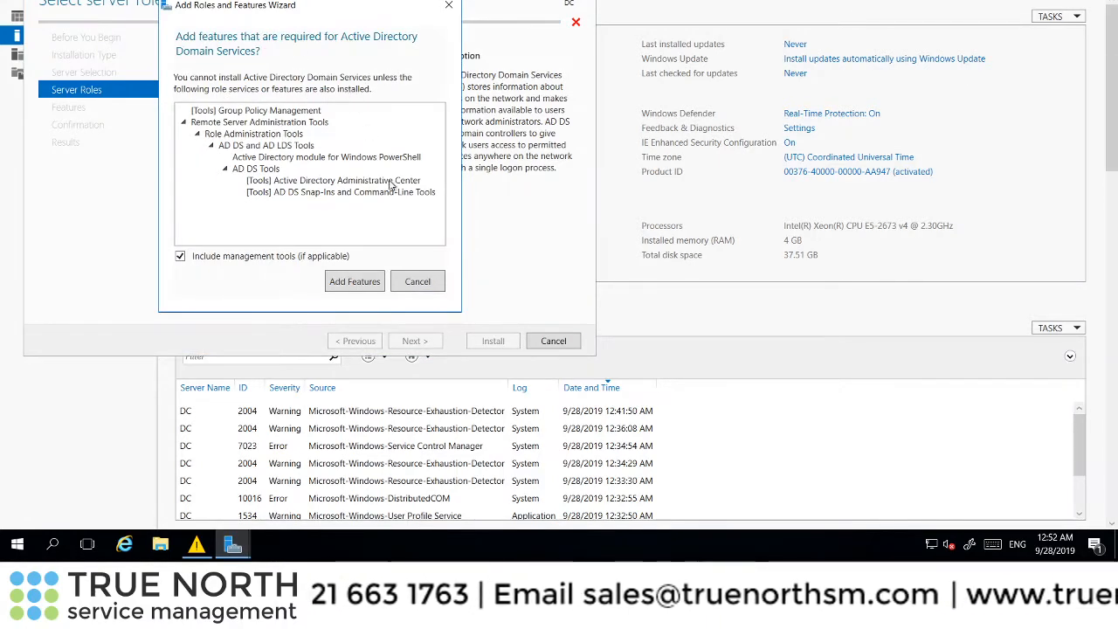
pyautogui.click(354, 281)
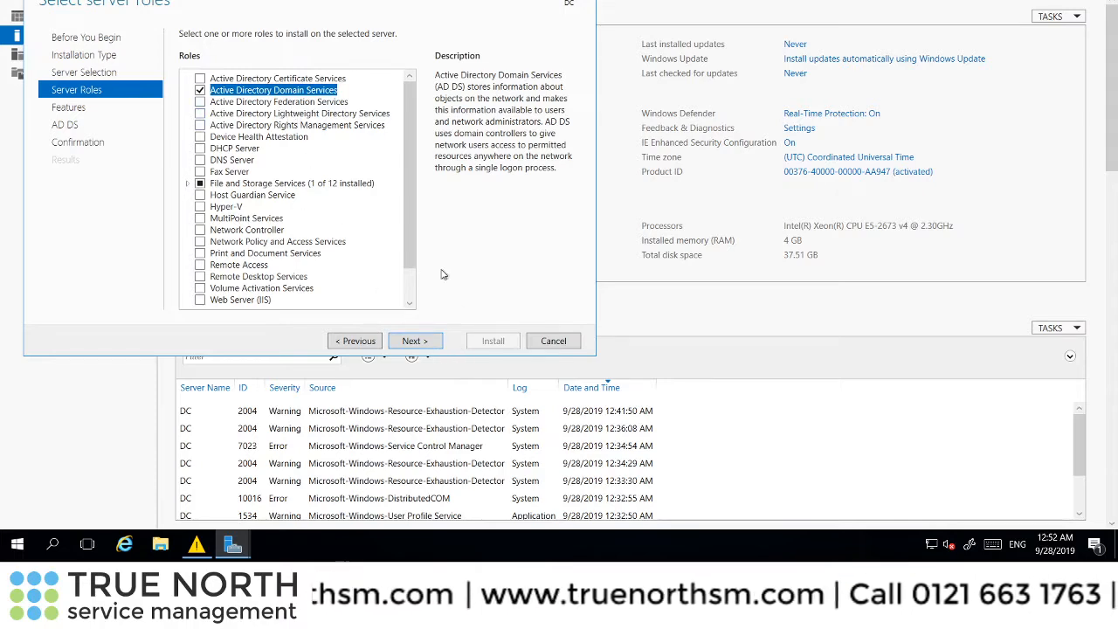
pyautogui.click(419, 346)
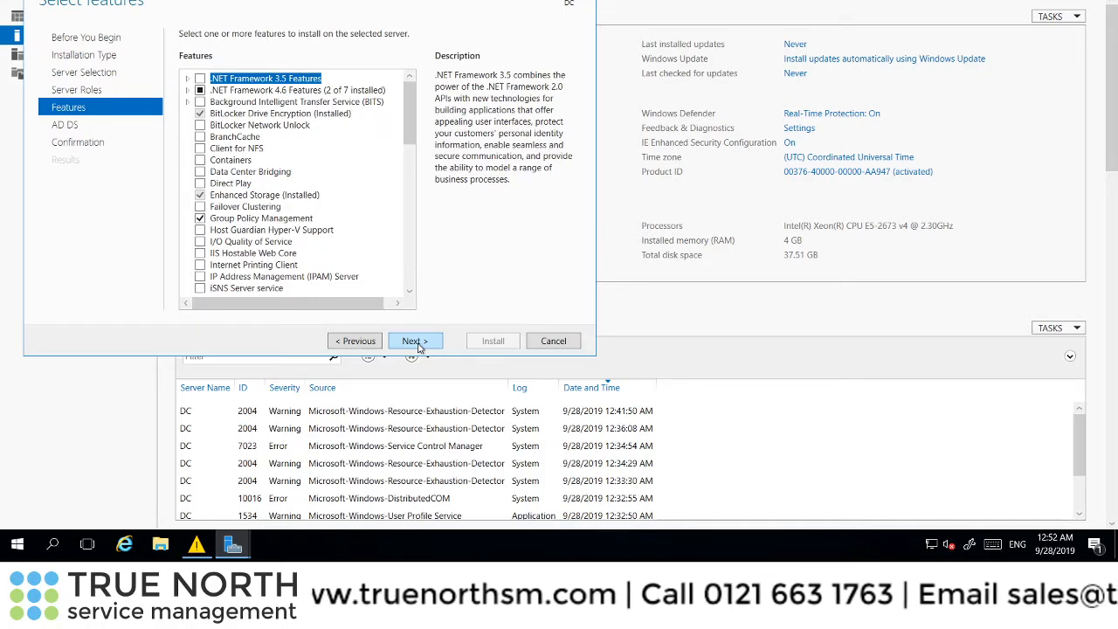
pyautogui.click(420, 345)
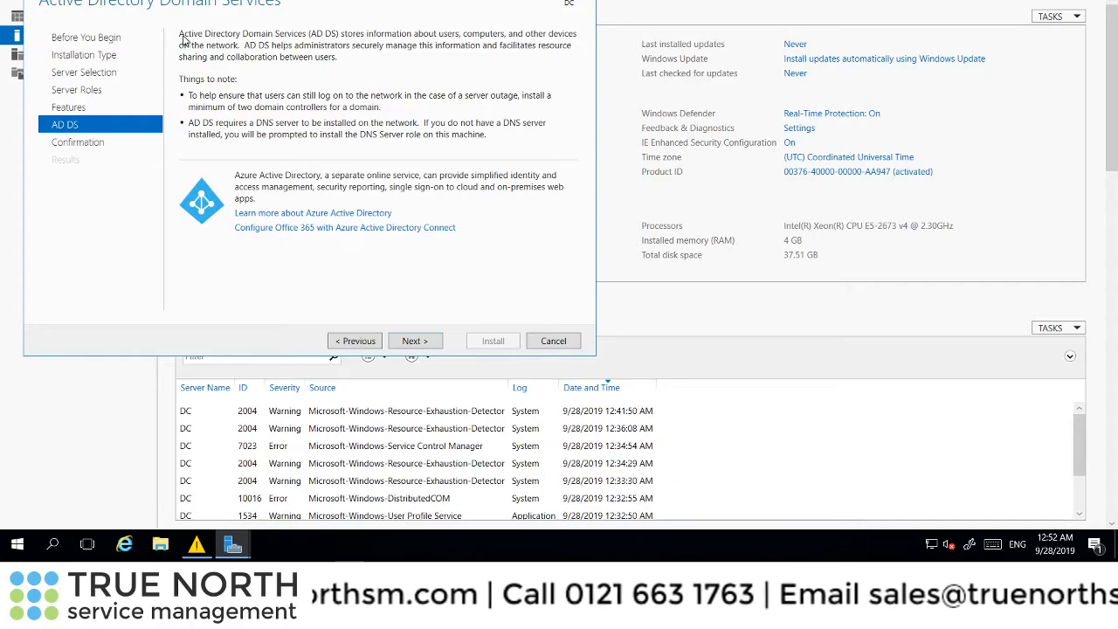
pyautogui.click(426, 343)
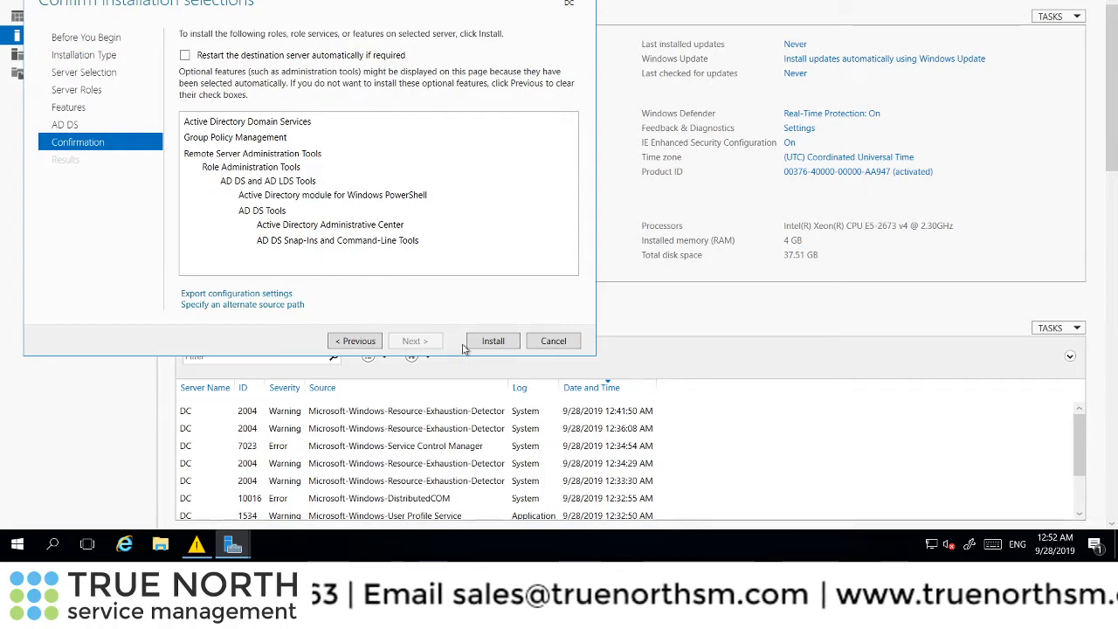
pyautogui.click(494, 343)
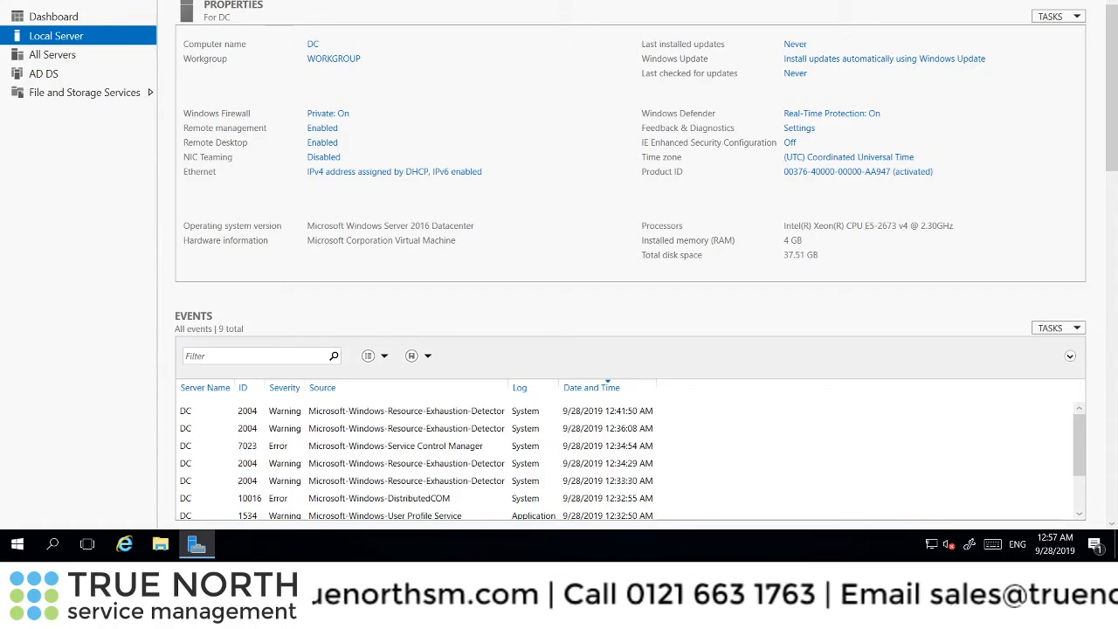
# - Start promoting the server to a domain controller and choose to add a new forest
pyautogui.click(931, 1)
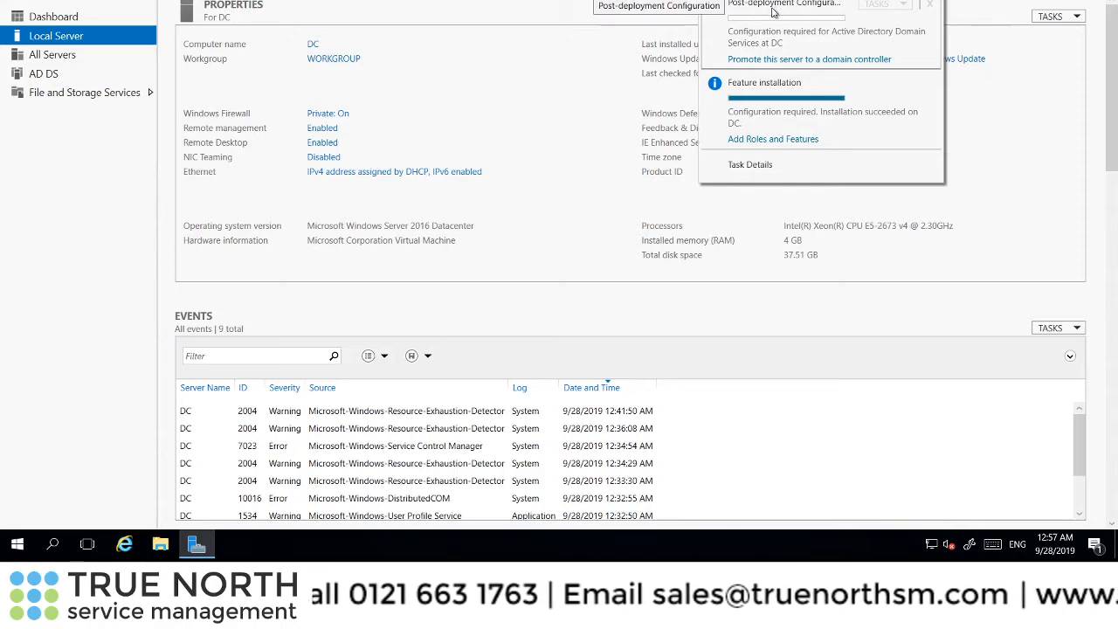
pyautogui.click(783, 61)
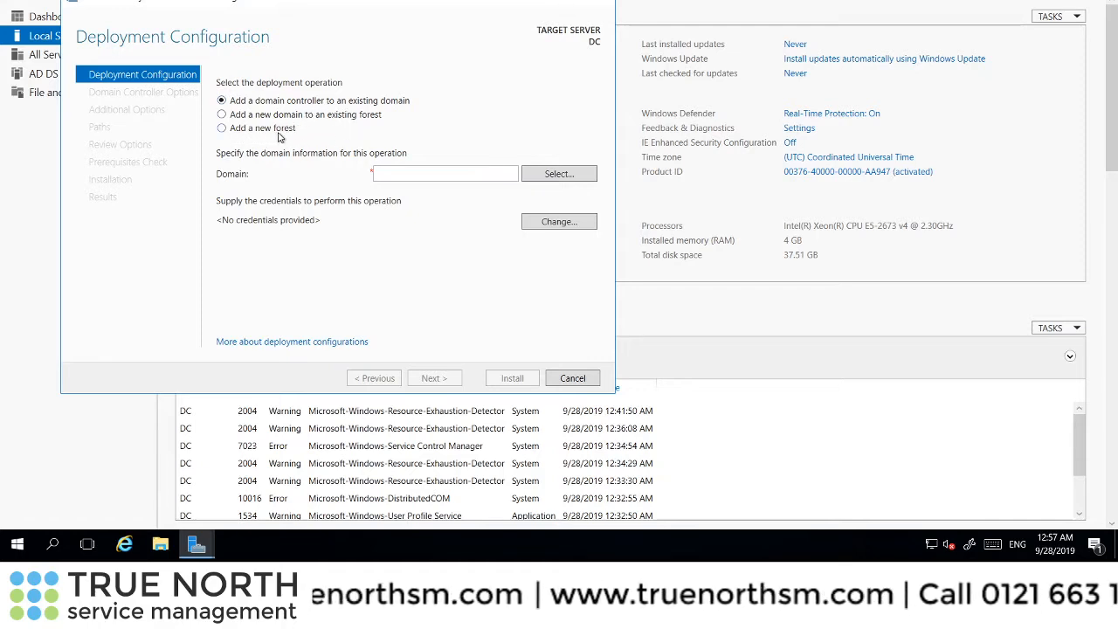
pyautogui.click(223, 129)
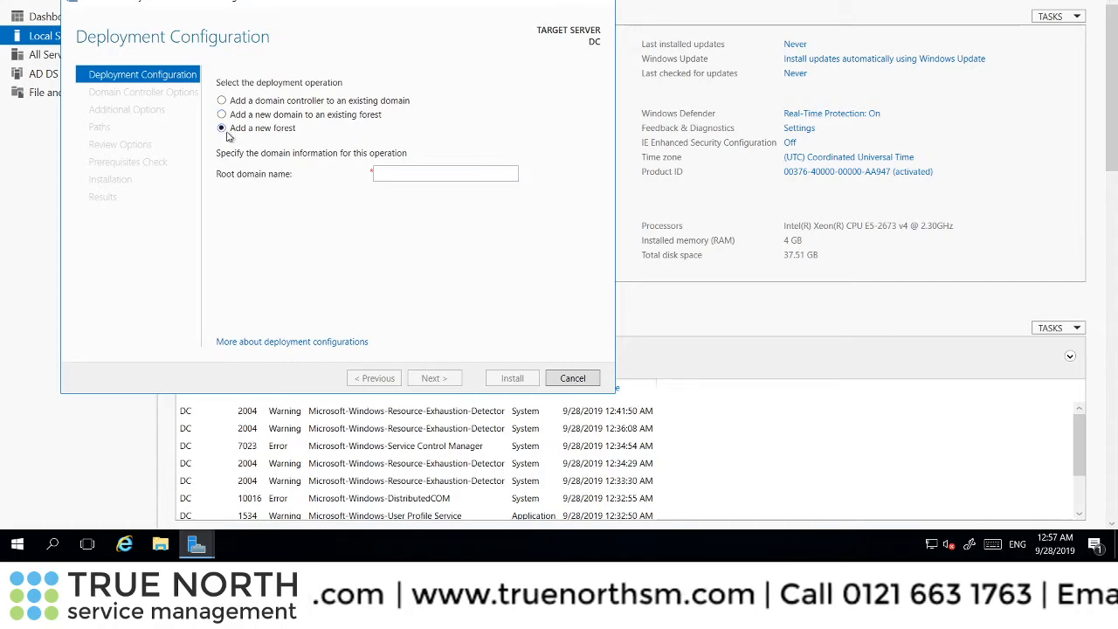
# - Set the new forest's root domain name to TNSM.TEST and proceed to the domain controller options
pyautogui.click(402, 174)
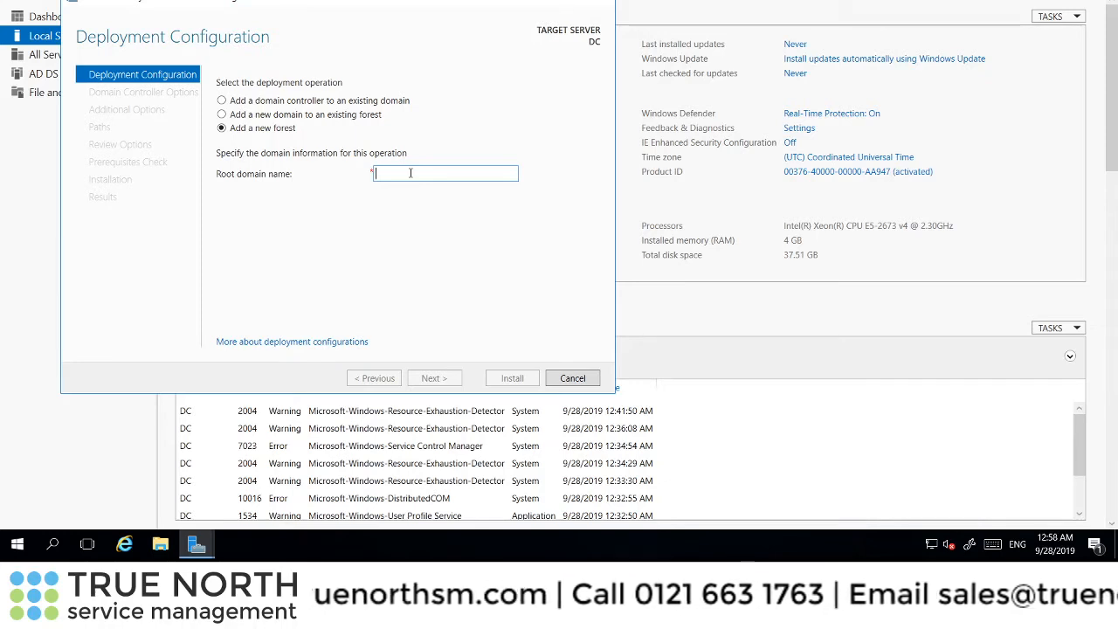
pyautogui.write('T')
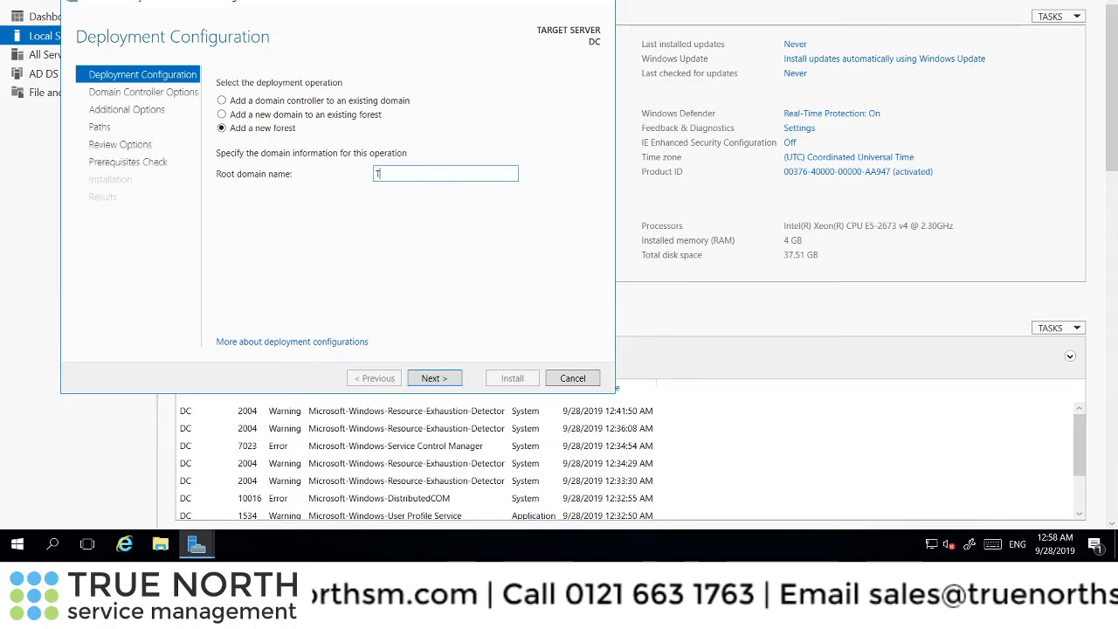
pyautogui.write('NSM')
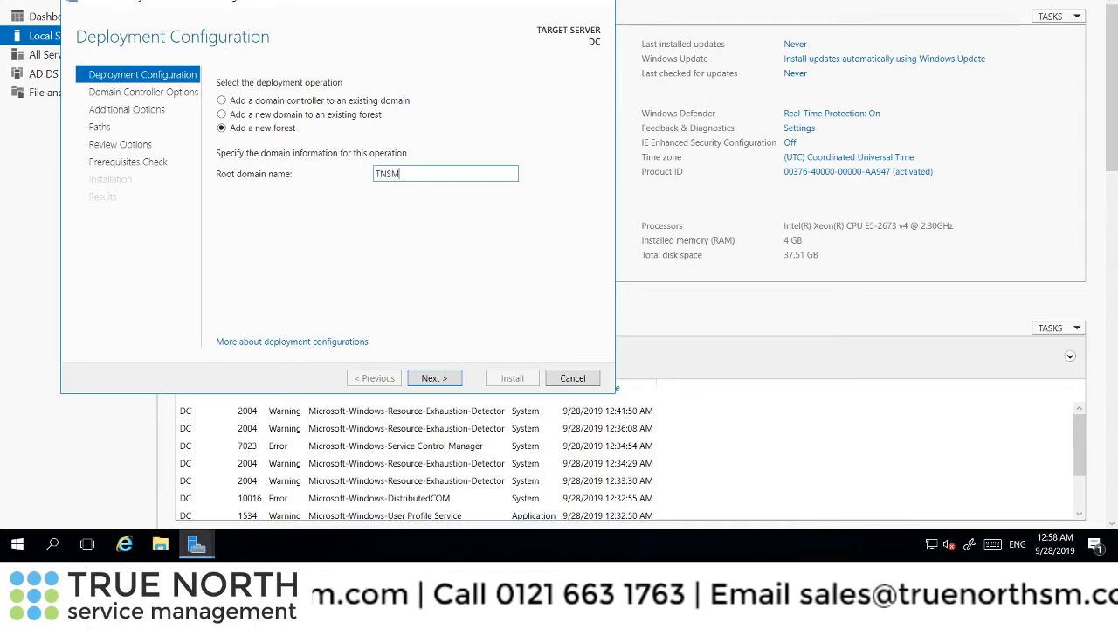
pyautogui.write('>TE')
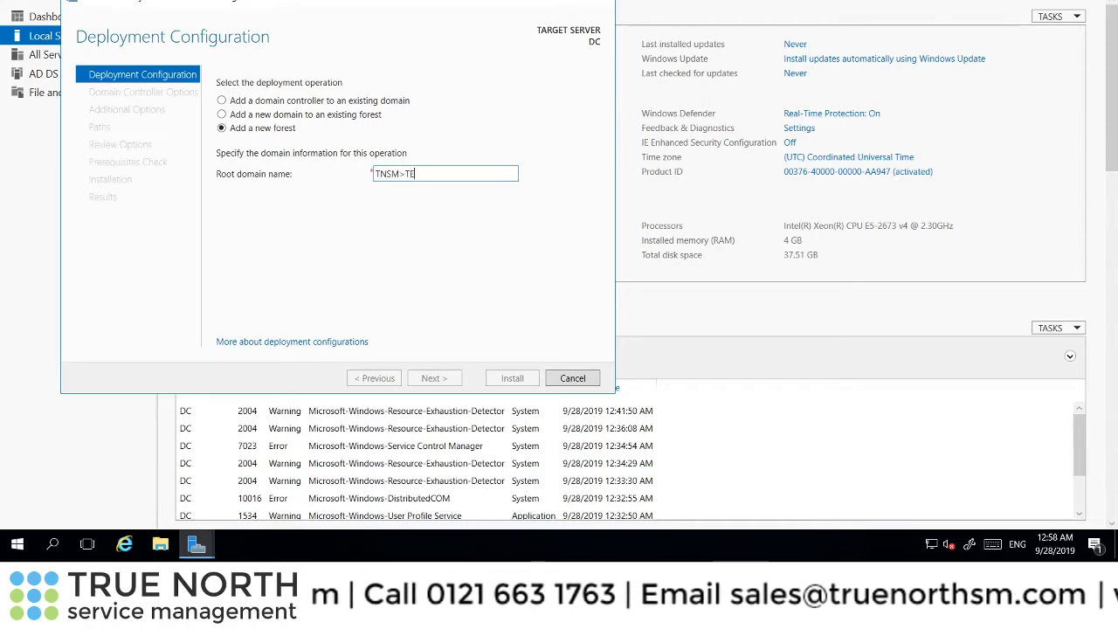
pyautogui.press('BackSpace')
pyautogui.press('BackSpace')
pyautogui.press('BackSpace')
pyautogui.press('BackSpace')
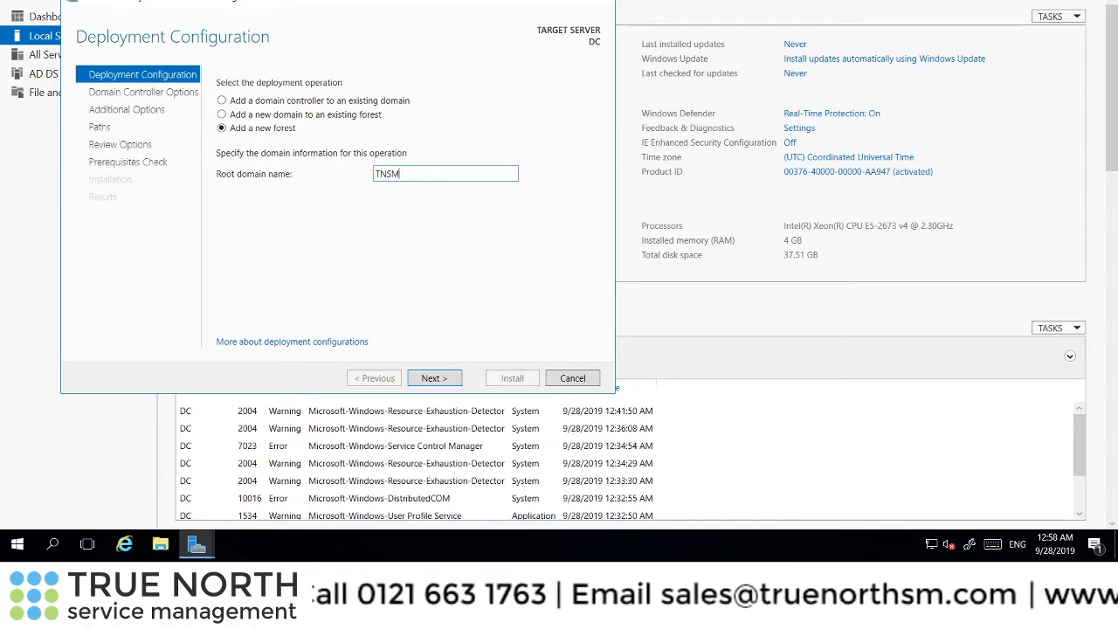
pyautogui.write('.TEST')
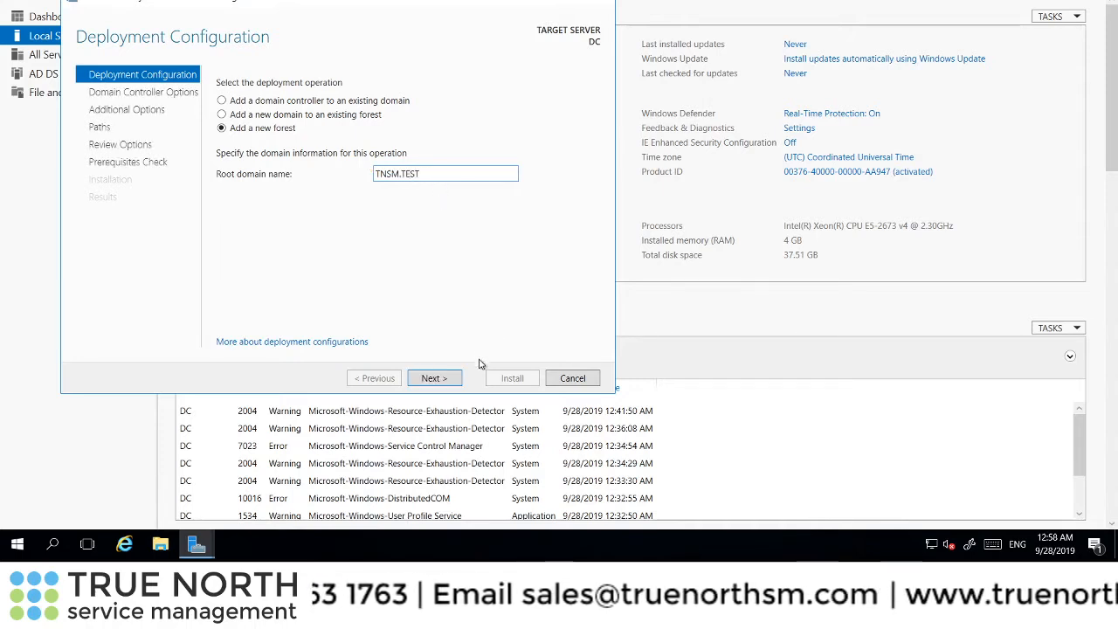
pyautogui.click(434, 380)
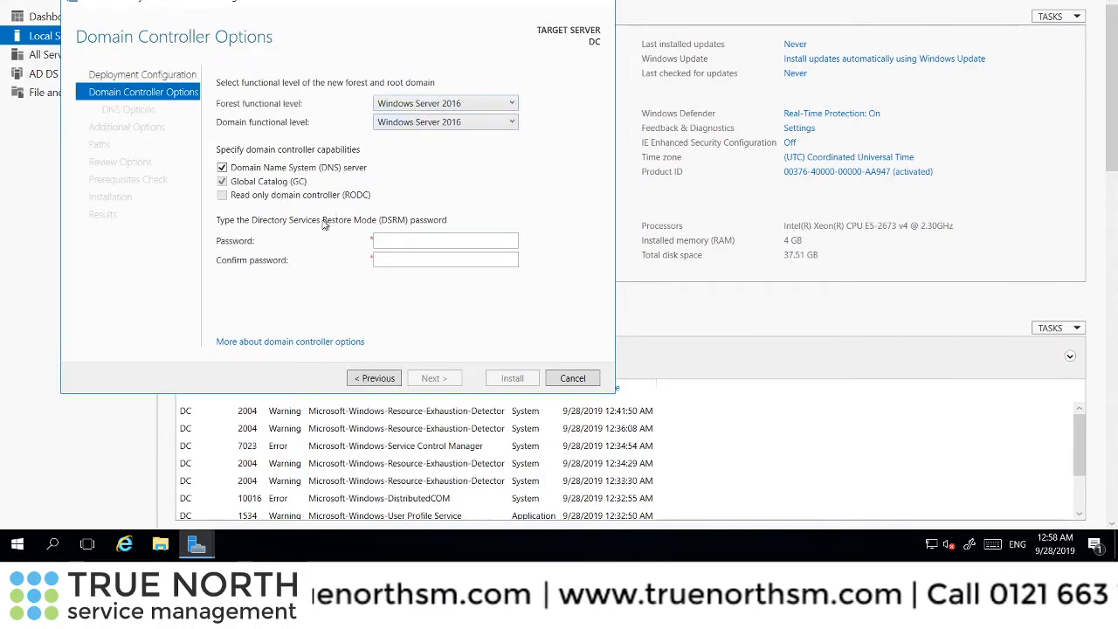
# - Enter and confirm the Directory Services Restore Mode password, keeping the default domain controller options, and proceed to the DNS options
pyautogui.click(431, 243)
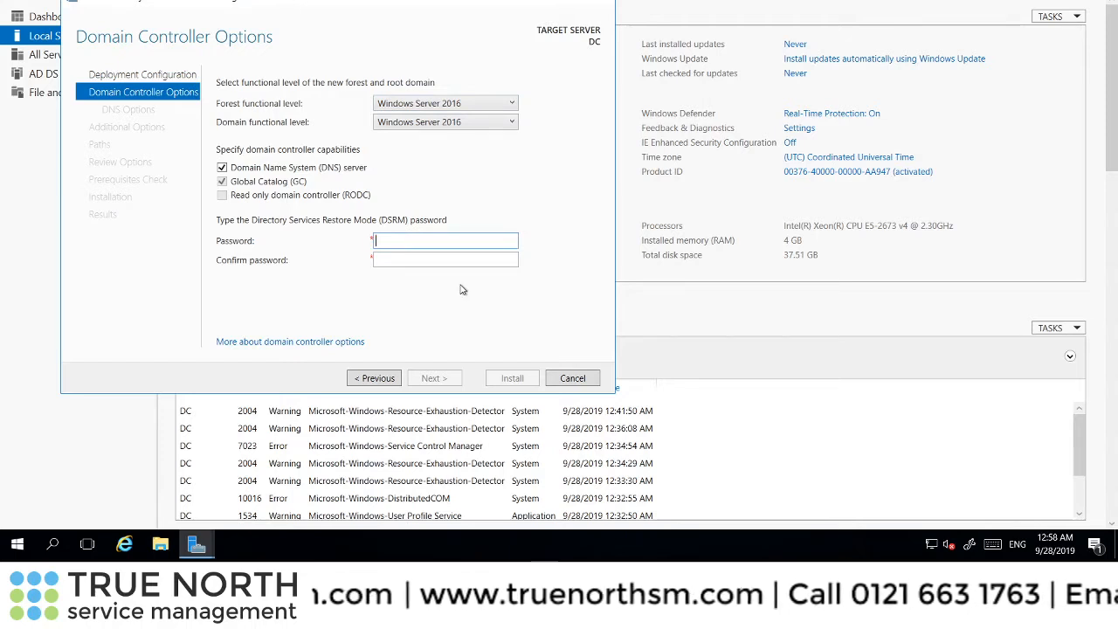
pyautogui.write('•••')
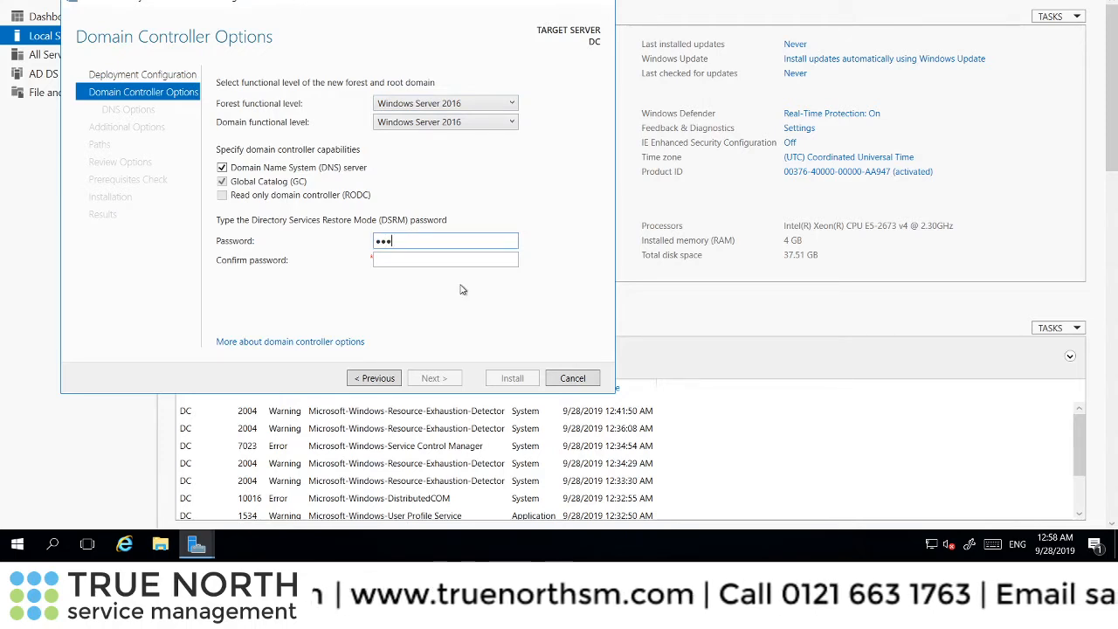
pyautogui.write('•••••••••')
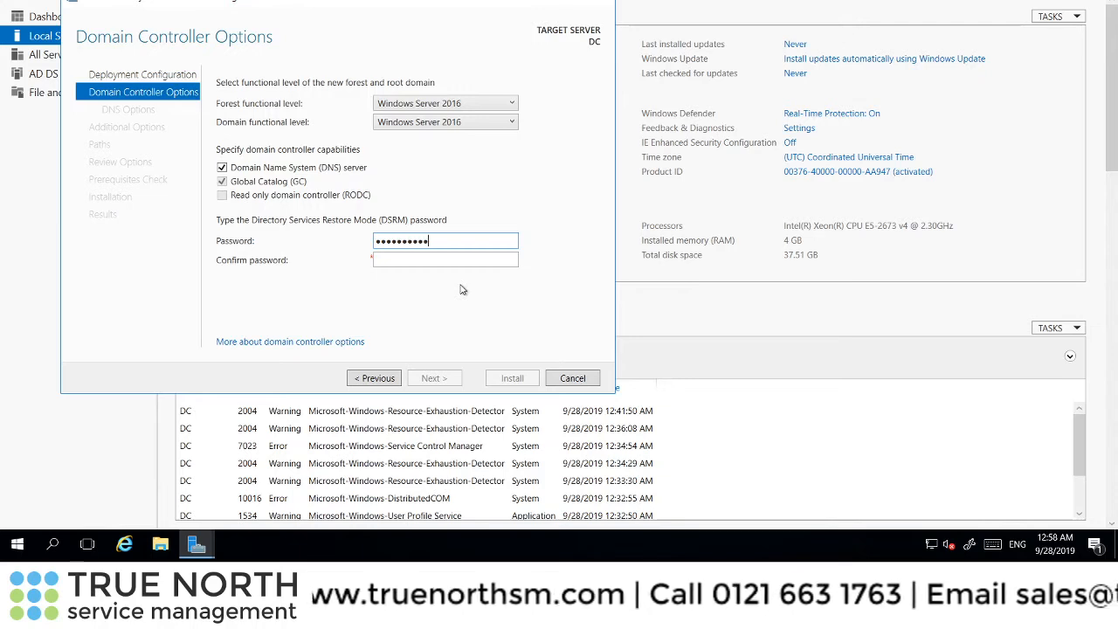
pyautogui.press('Tab')
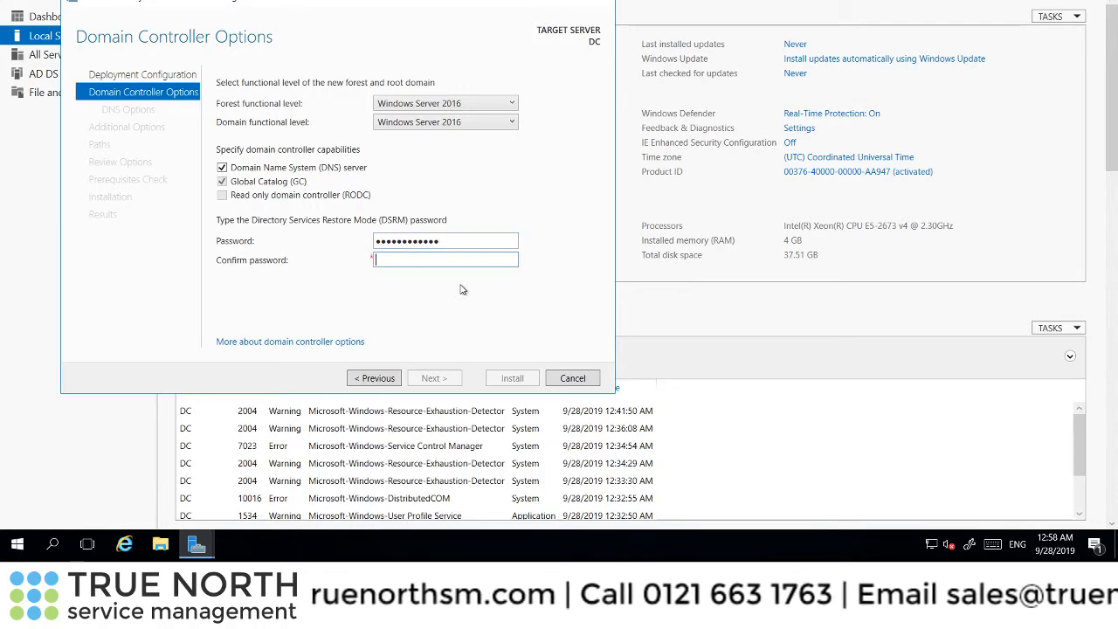
pyautogui.write('••••••')
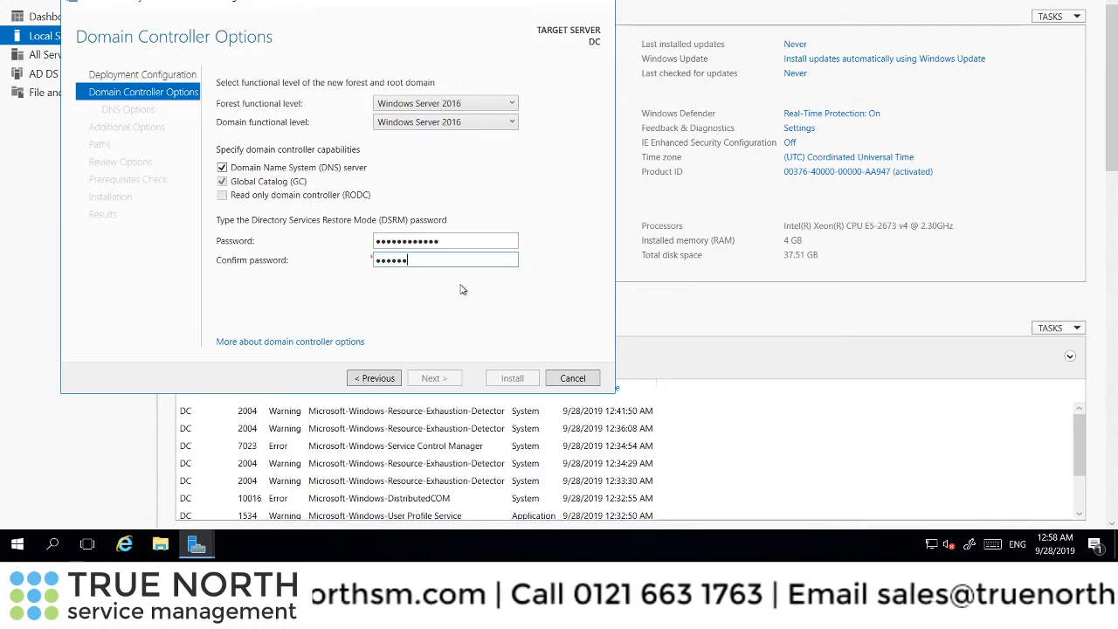
pyautogui.write('••••••')
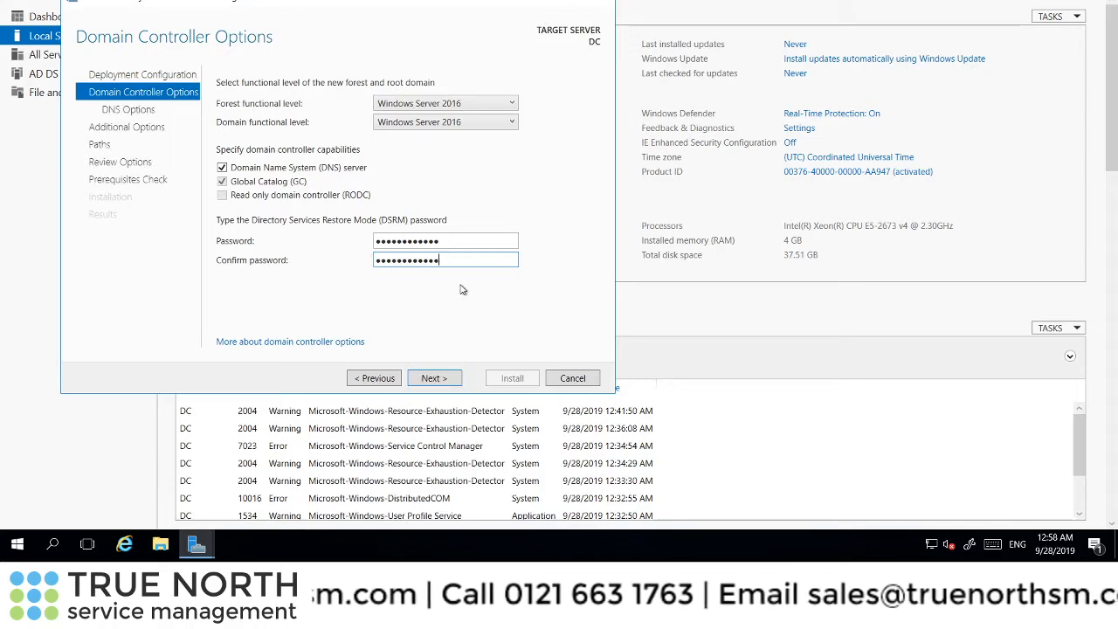
pyautogui.click(431, 378)
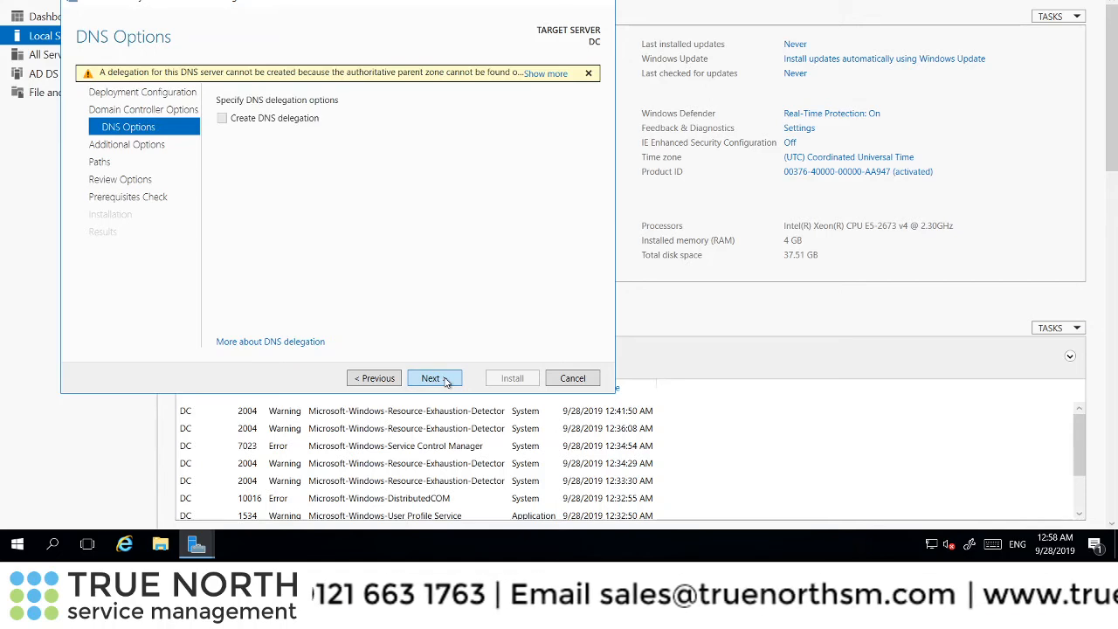
# - Accept the default DNS options, NetBIOS name TNSM and AD DS folder paths, and start the domain controller installation
pyautogui.click(445, 380)
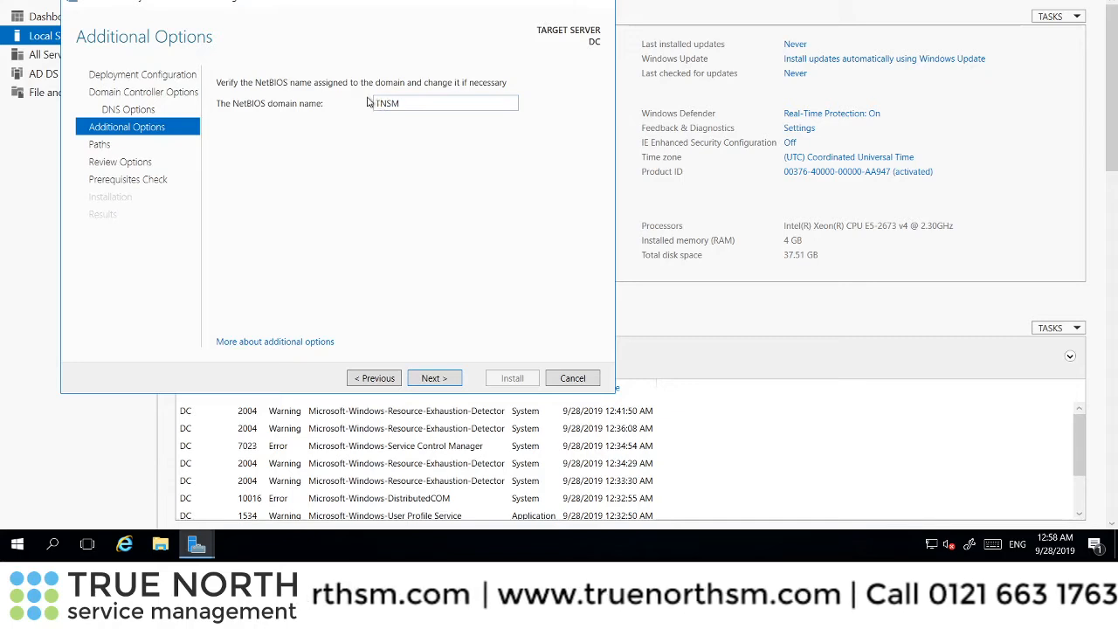
pyautogui.click(436, 379)
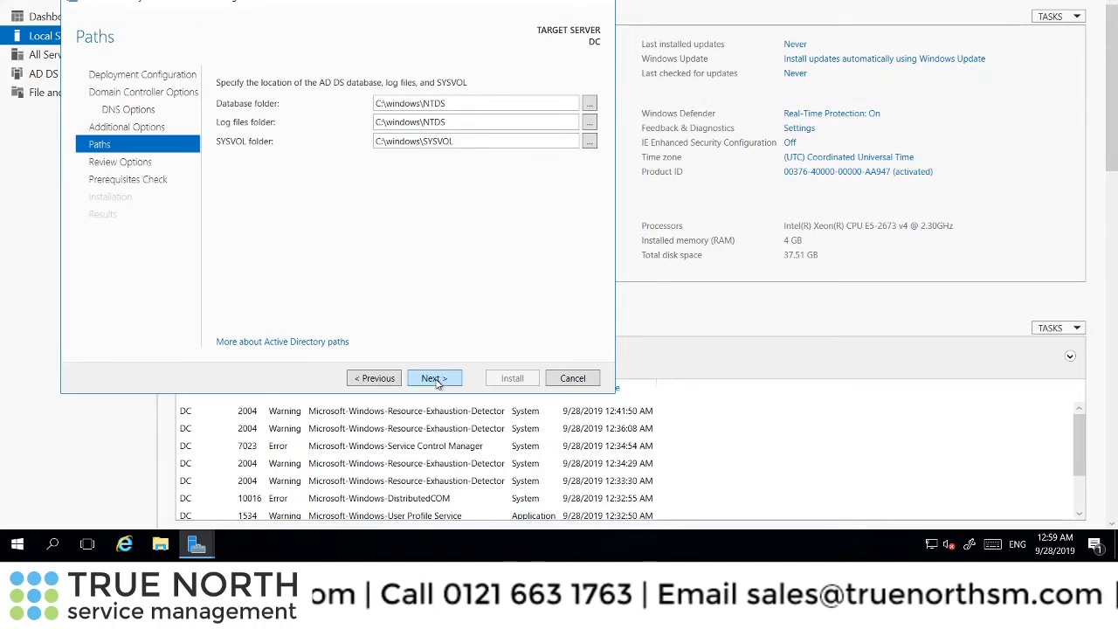
pyautogui.click(434, 378)
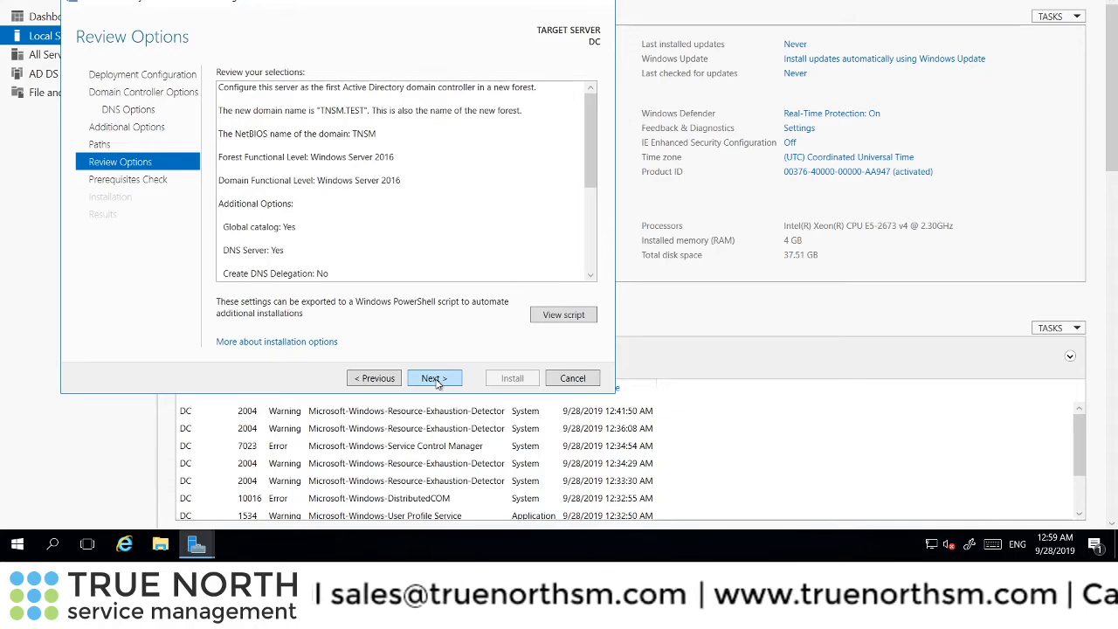
pyautogui.click(434, 378)
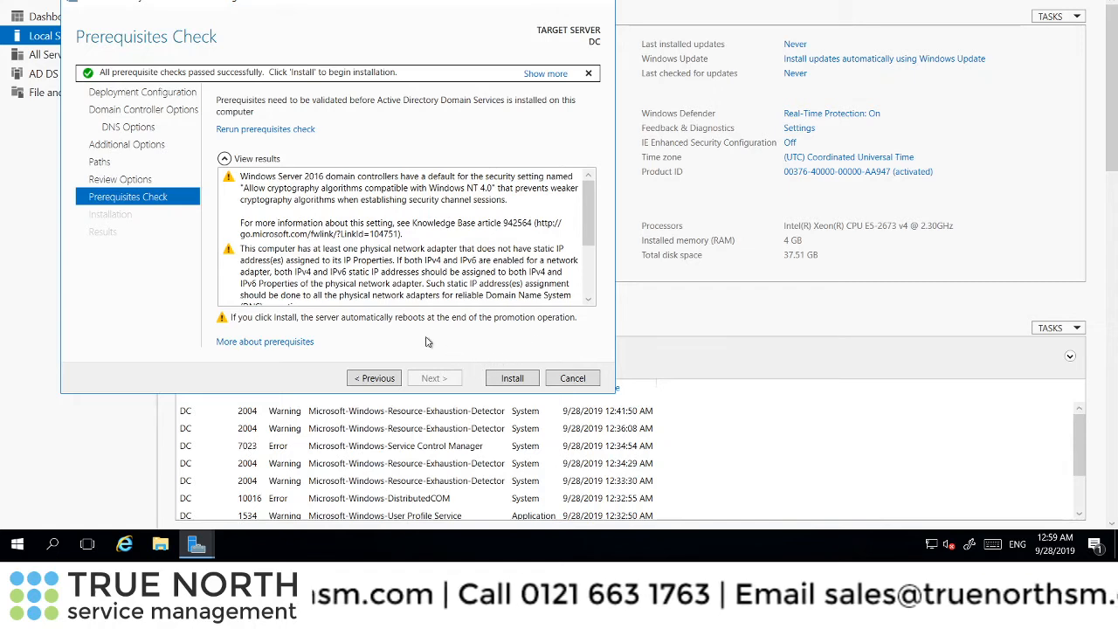
pyautogui.click(512, 381)
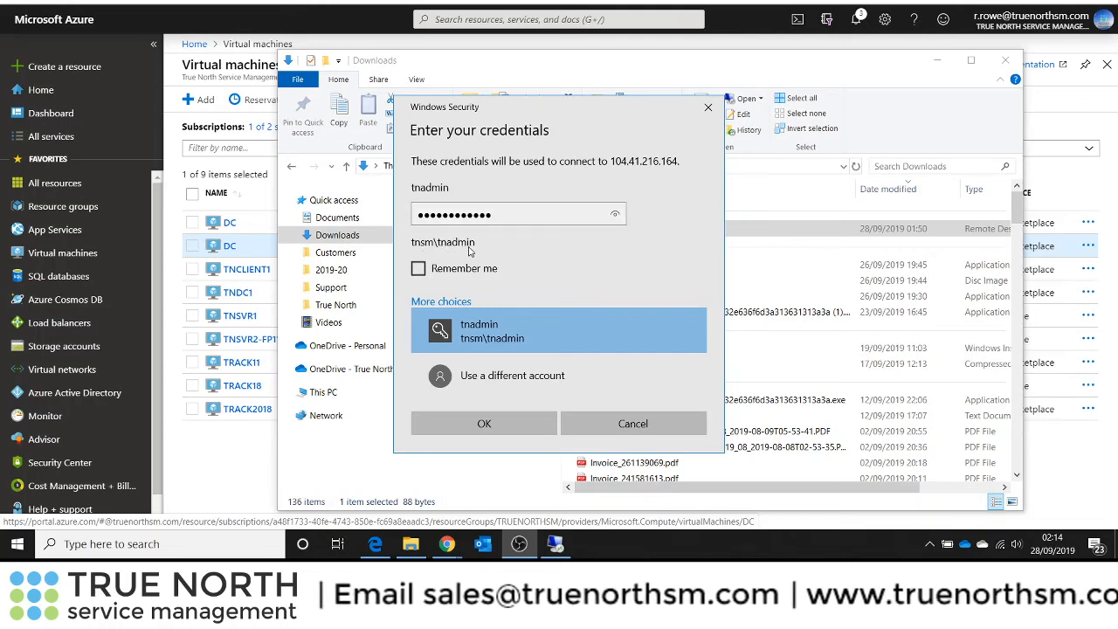
# - Reconnect to DC over Remote Desktop with the domain administrator credentials, accepting the untrusted certificate, and dismiss the Shutdown Event Tracker
pyautogui.click(533, 423)
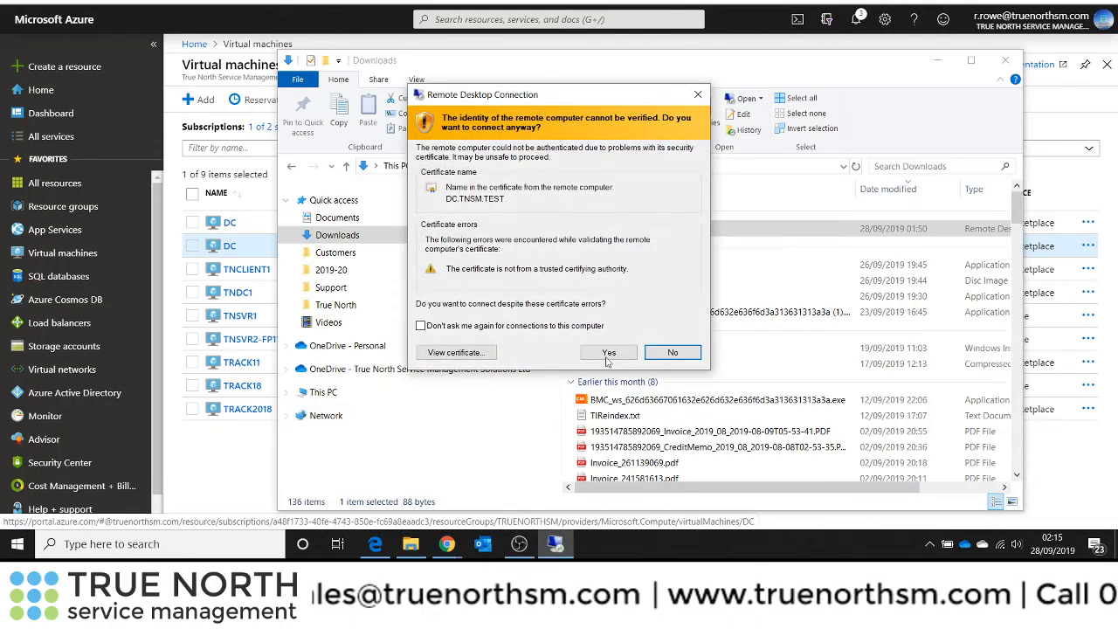
pyautogui.click(609, 352)
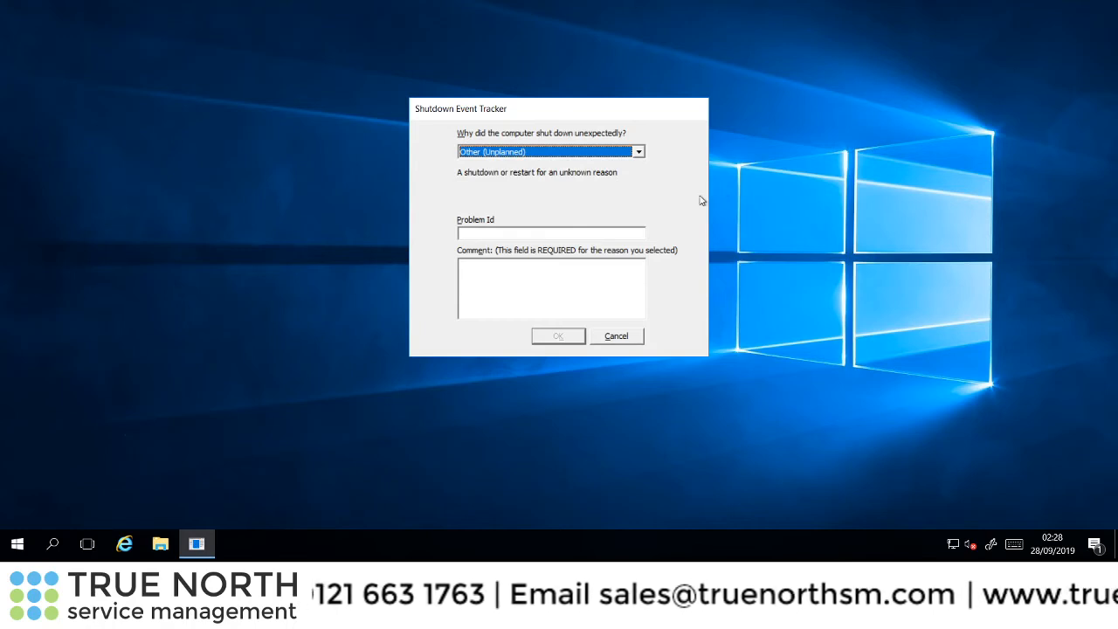
pyautogui.click(616, 337)
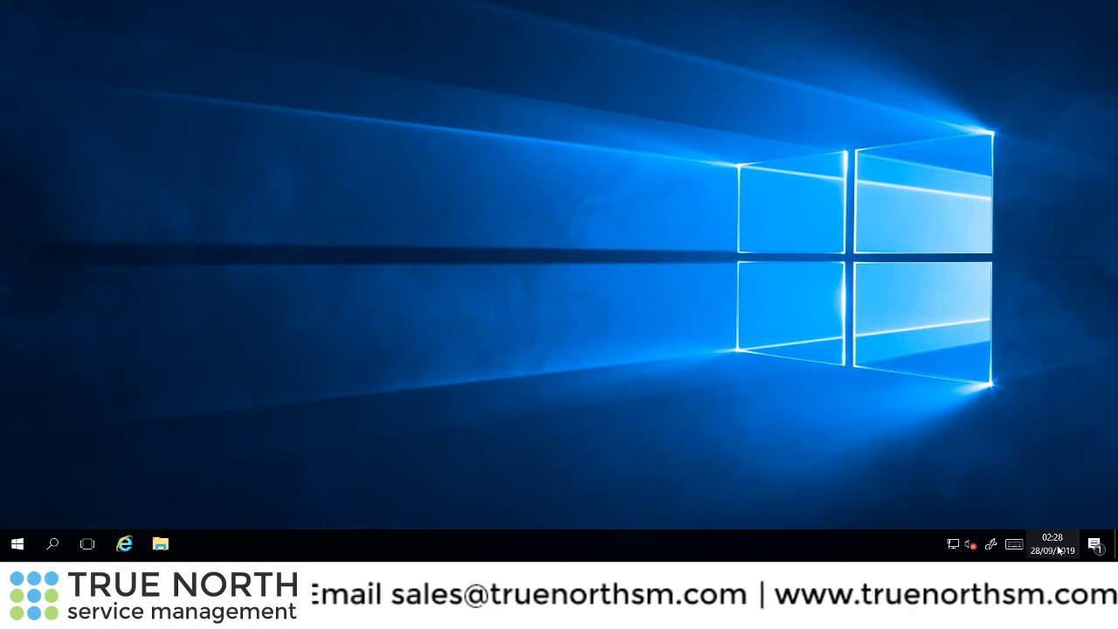
# - Open Active Directory Domains and Trusts, review the other installed administrative tools, and return to the console showing TNSM.TEST
pyautogui.moveTo(1057, 556)
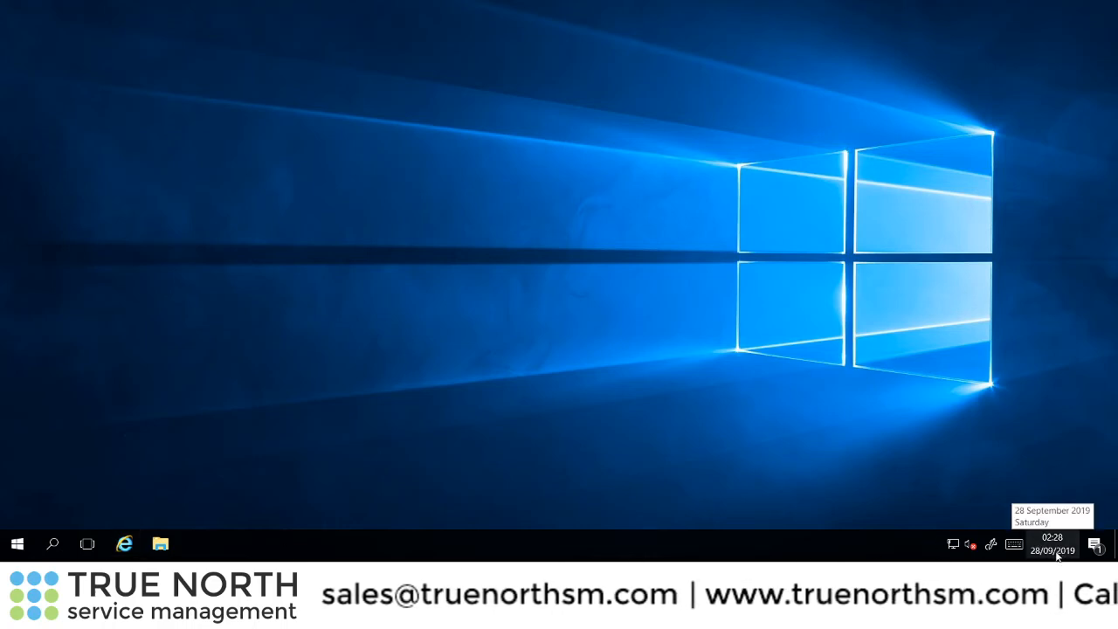
pyautogui.click(18, 545)
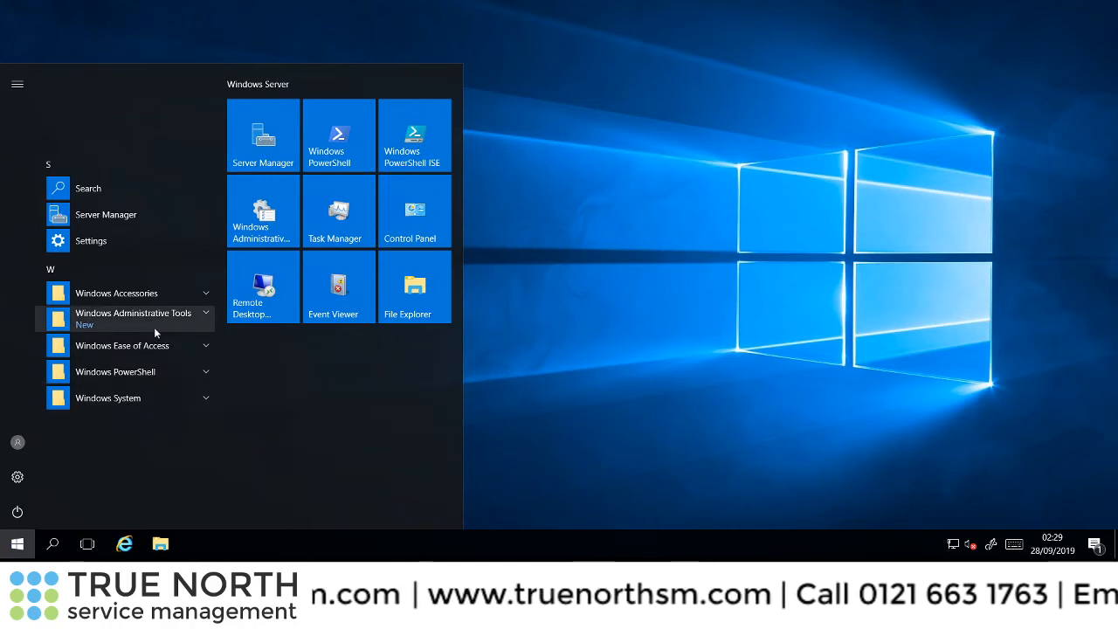
pyautogui.click(205, 313)
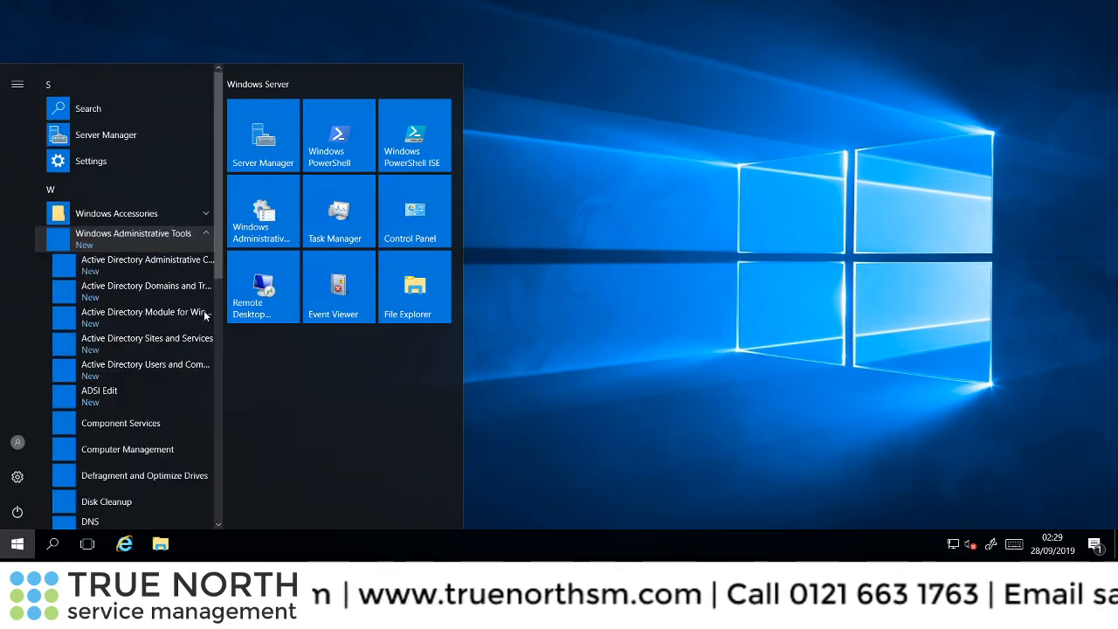
pyautogui.click(184, 266)
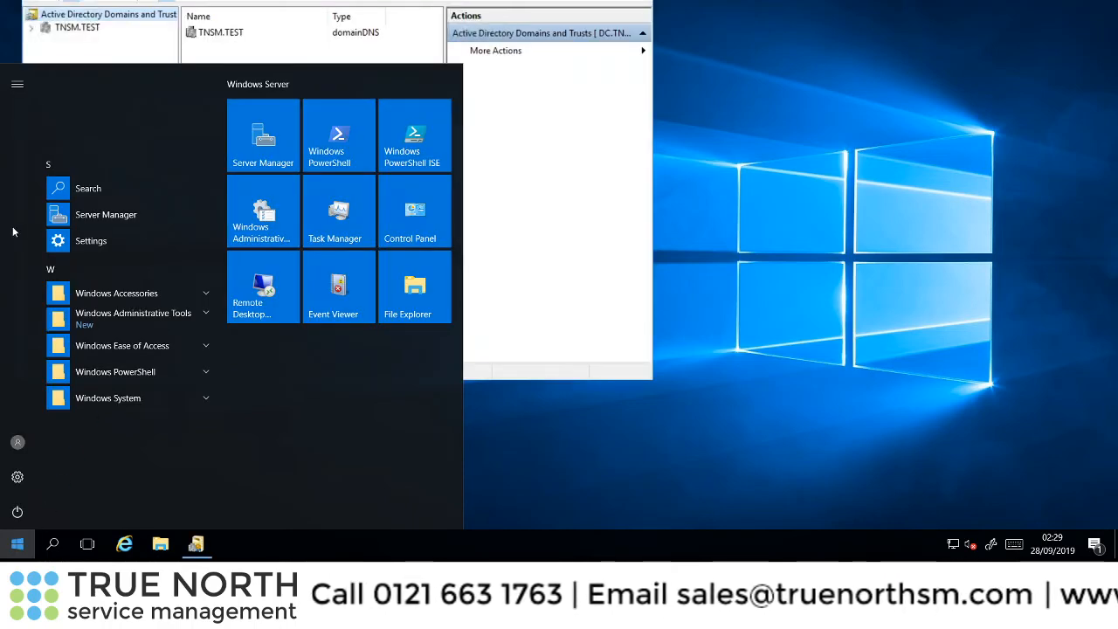
pyautogui.click(206, 318)
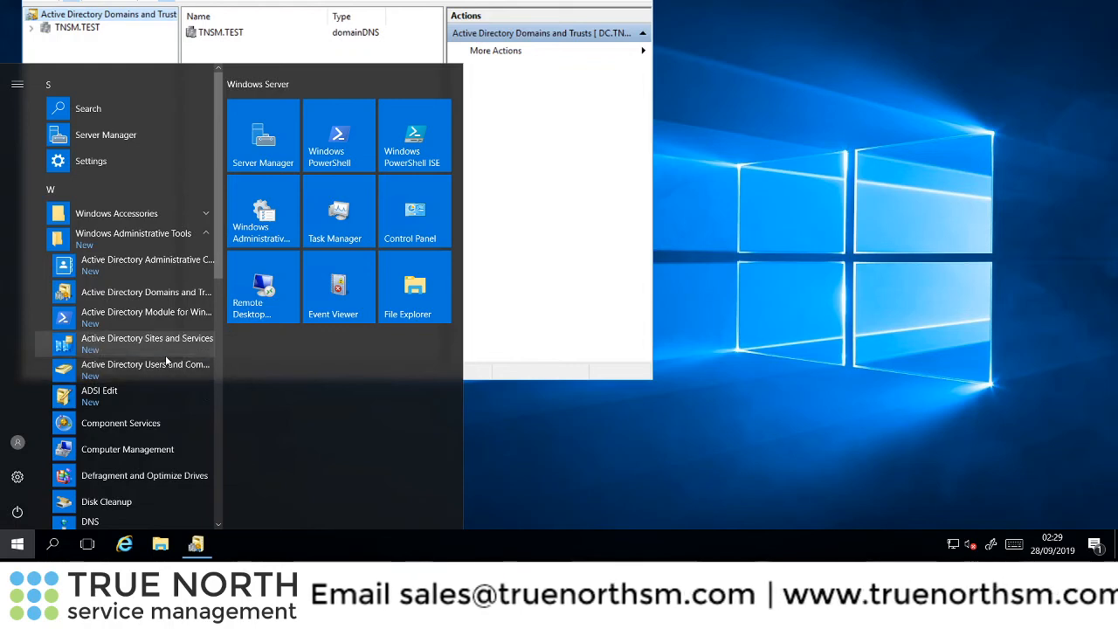
pyautogui.click(610, 169)
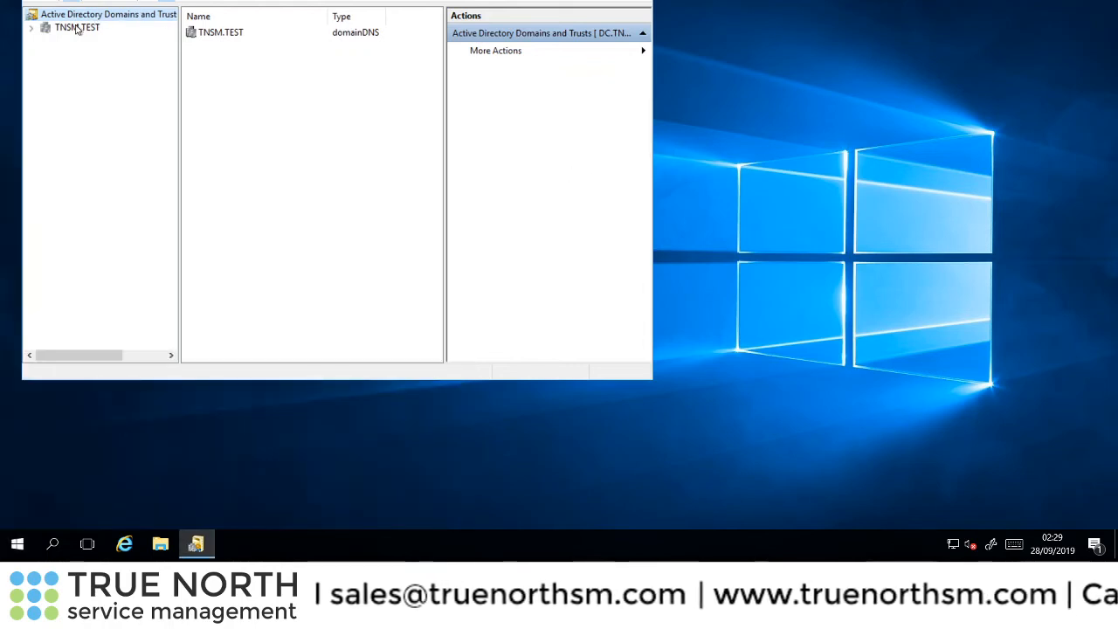